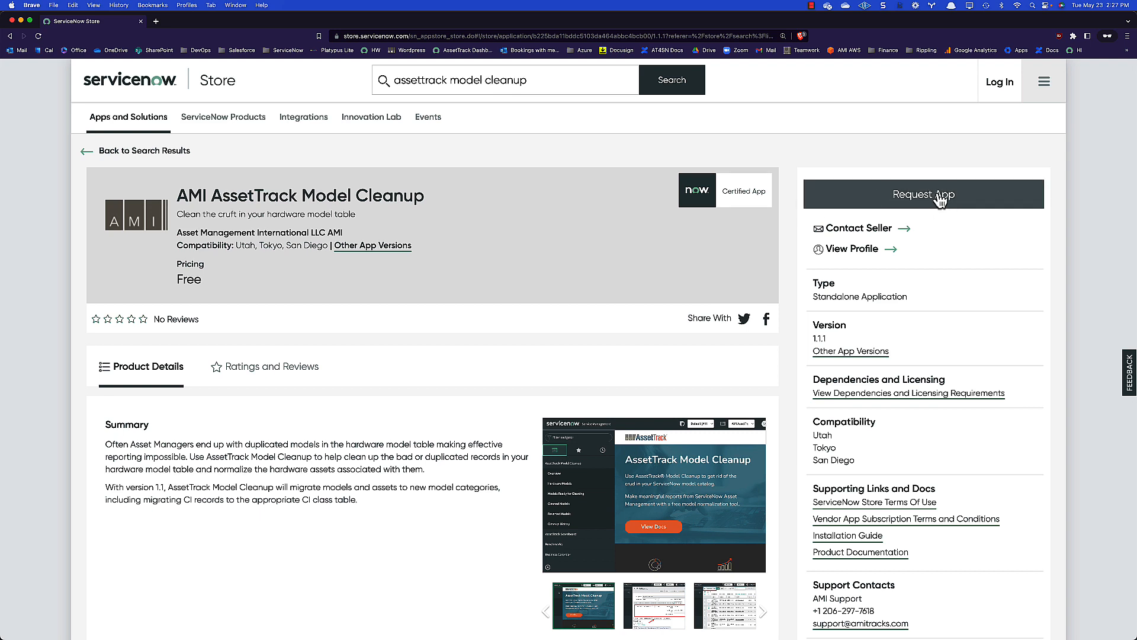
left_click_drag(360, 215, 177, 221)
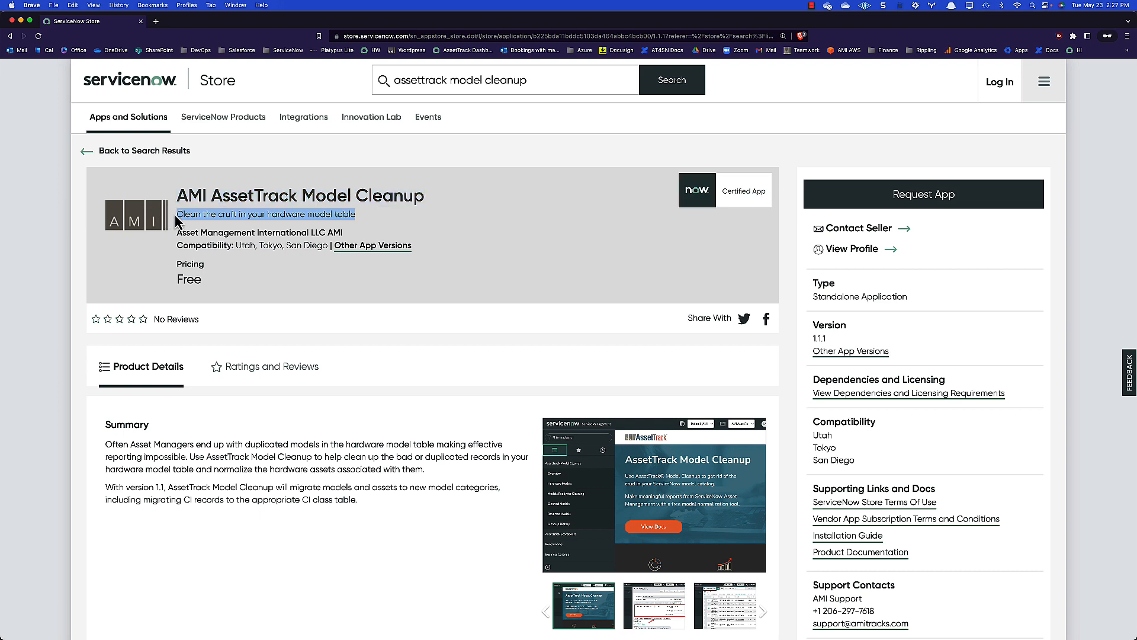
left_click(286, 219)
left_click_drag(267, 215, 354, 217)
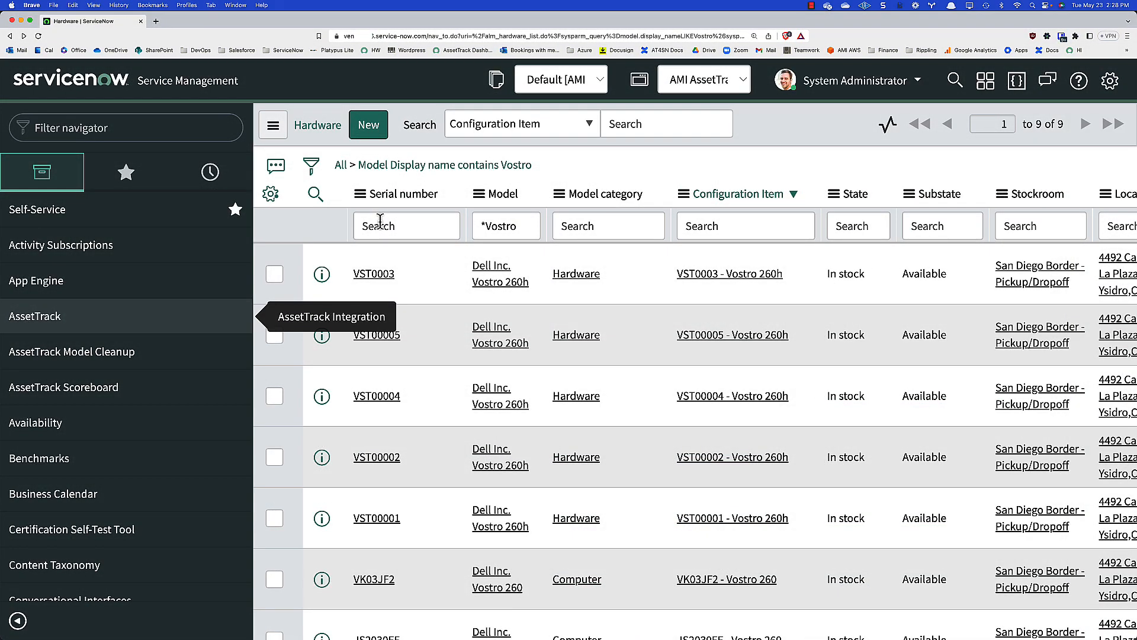
Compare the models and model categories of the Vostro 260h and Vostro 260 assets in the hardware list.
scroll(470, 448, "down", 2)
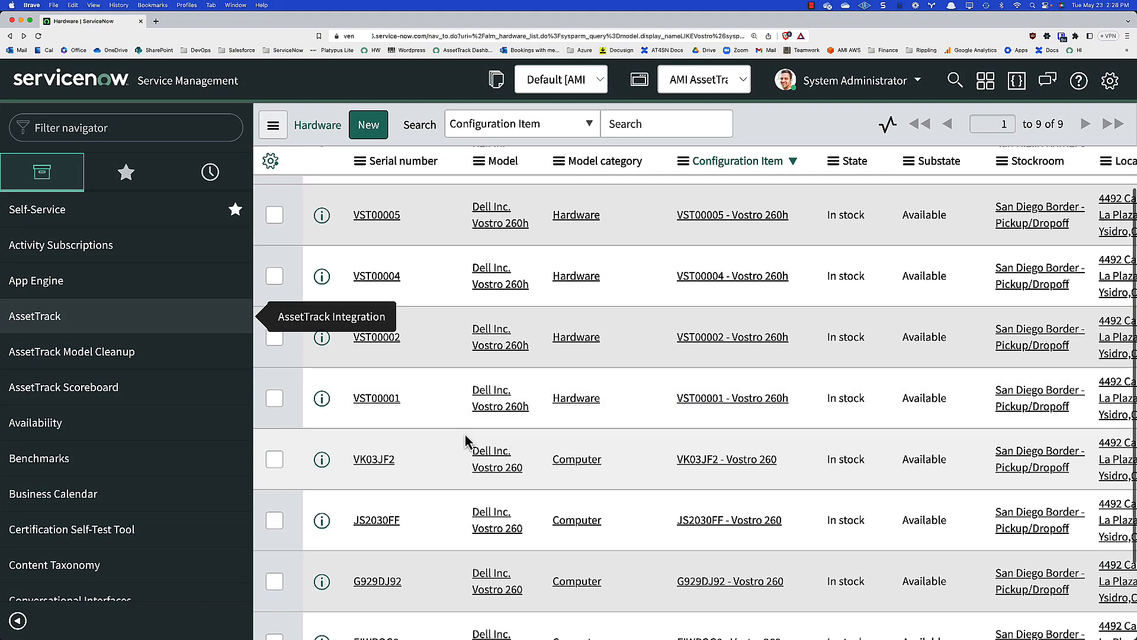
scroll(466, 444, "down", 1)
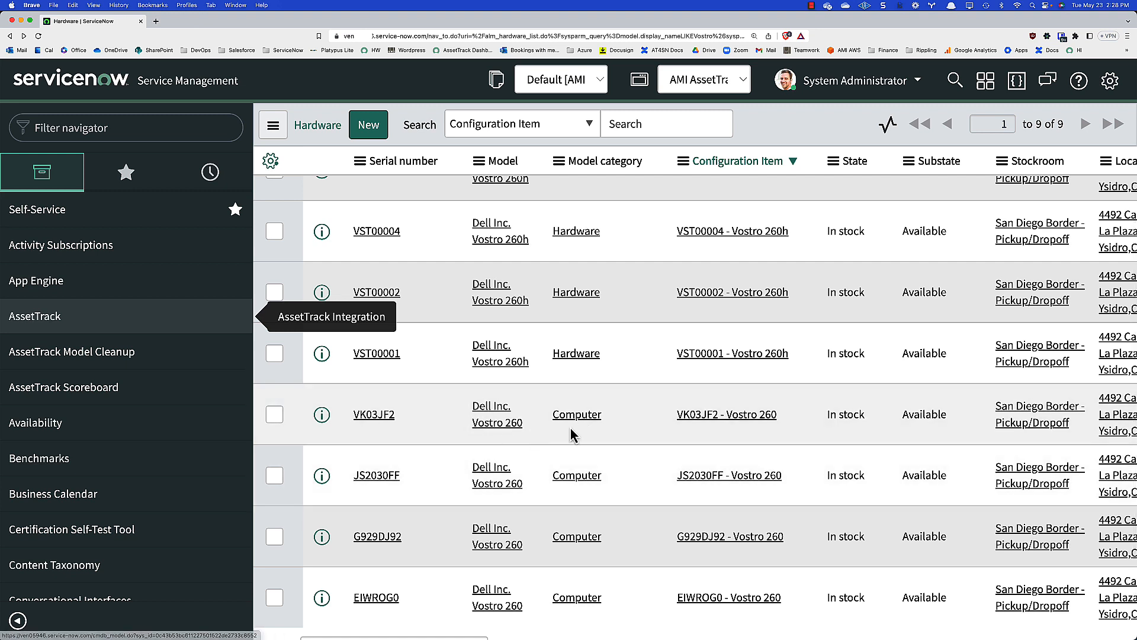
left_click_drag(629, 424, 540, 424)
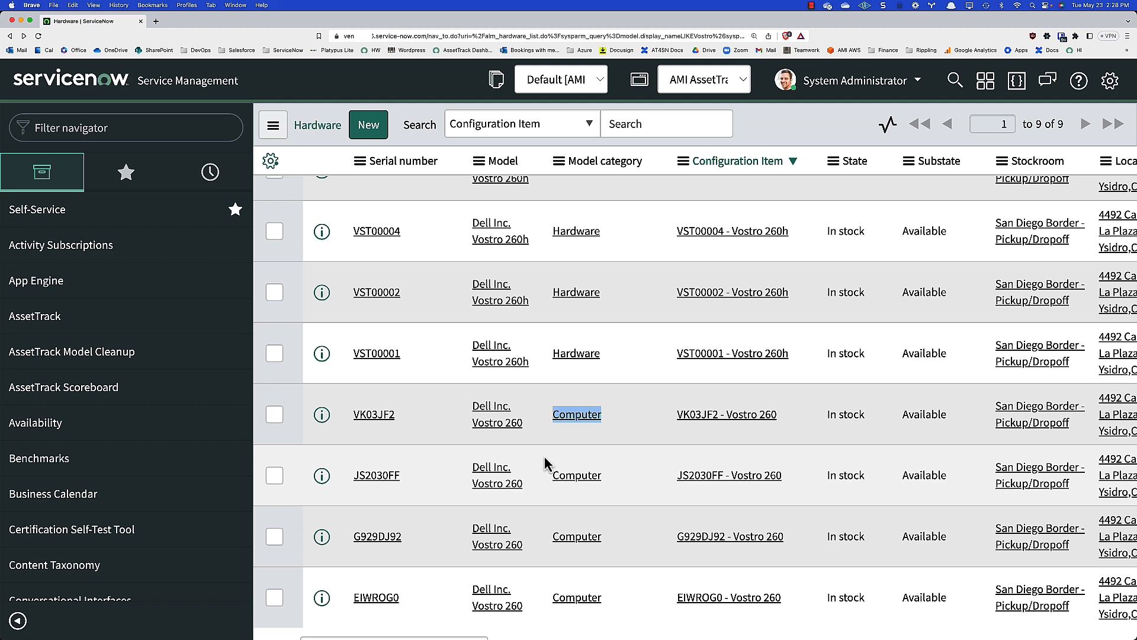
scroll(545, 462, "up", 1)
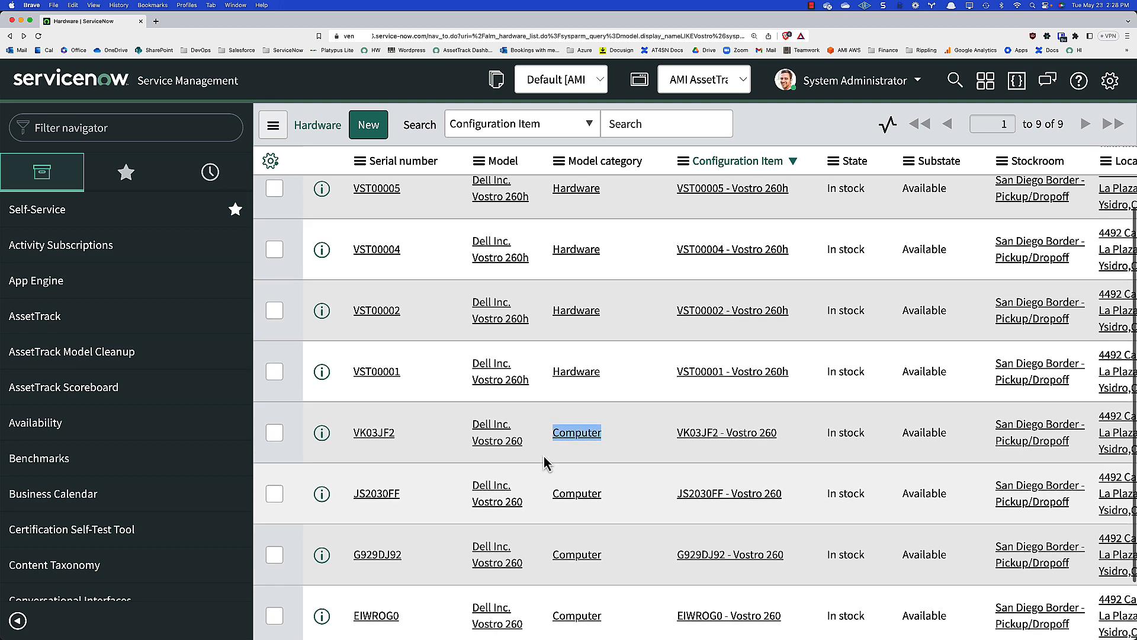
scroll(544, 462, "down", 1)
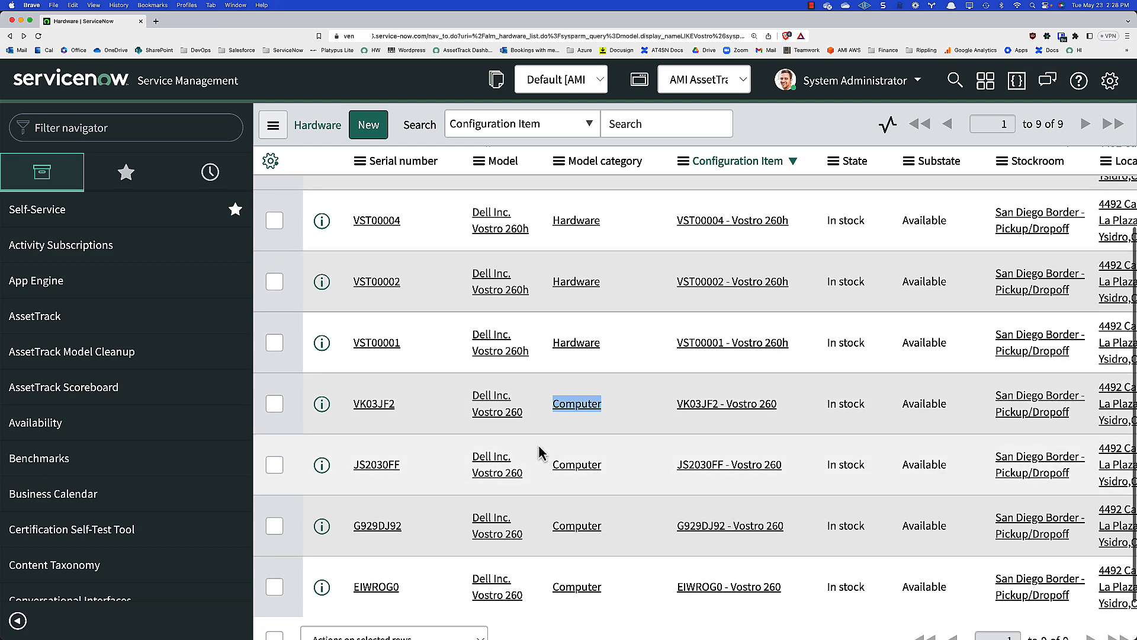
scroll(497, 418, "down", 1)
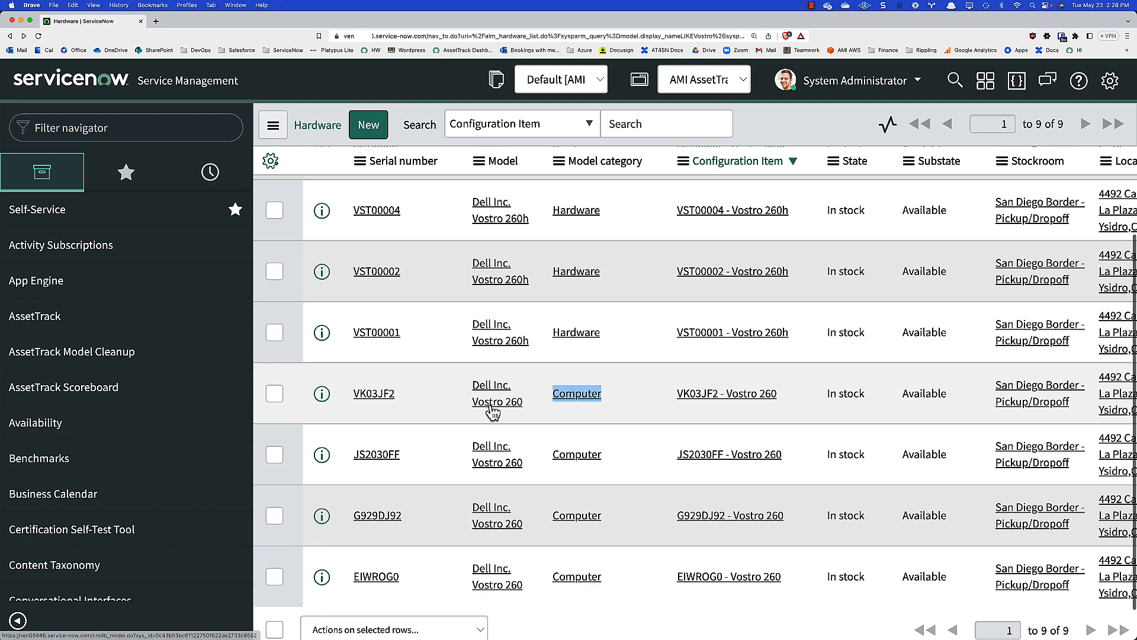
double_click(553, 335)
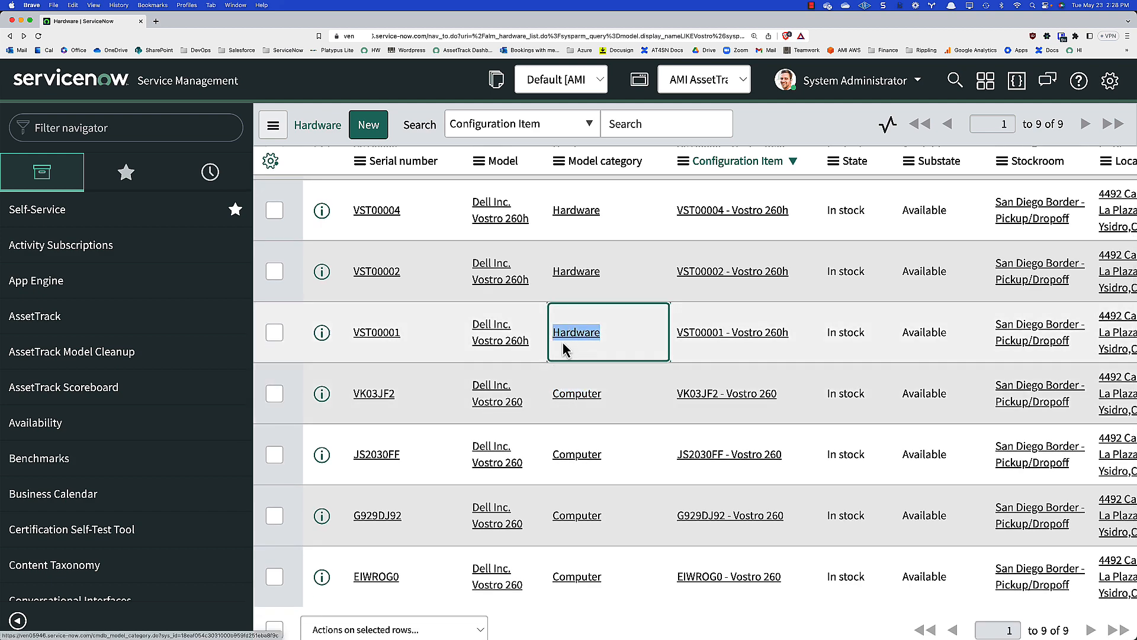
left_click(589, 415)
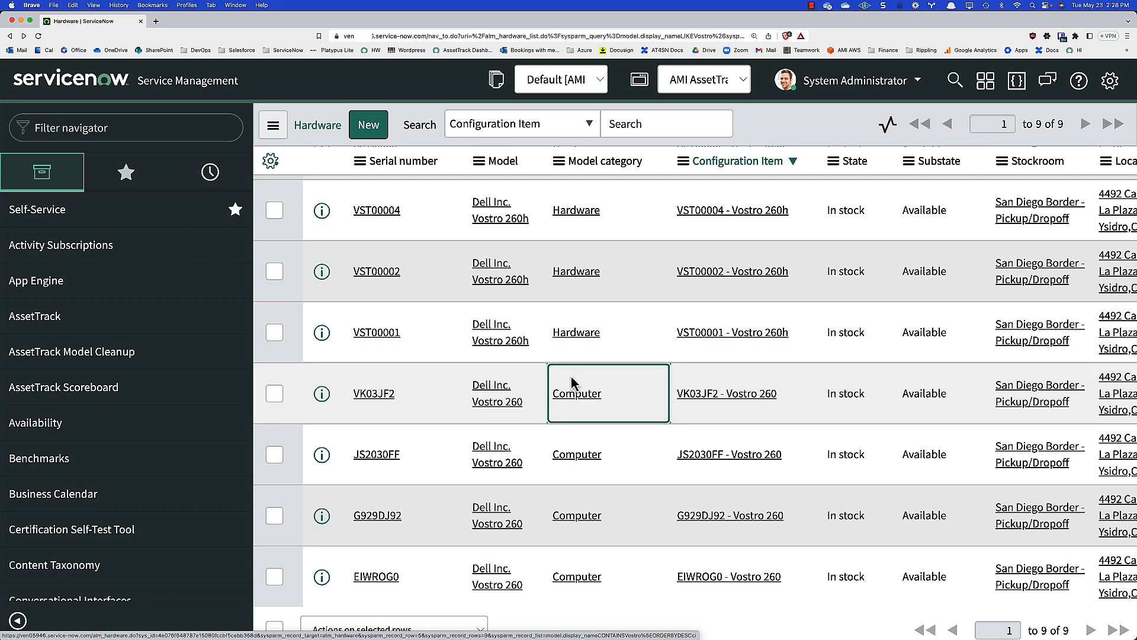
left_click(598, 474)
scroll(652, 475, "down", 1)
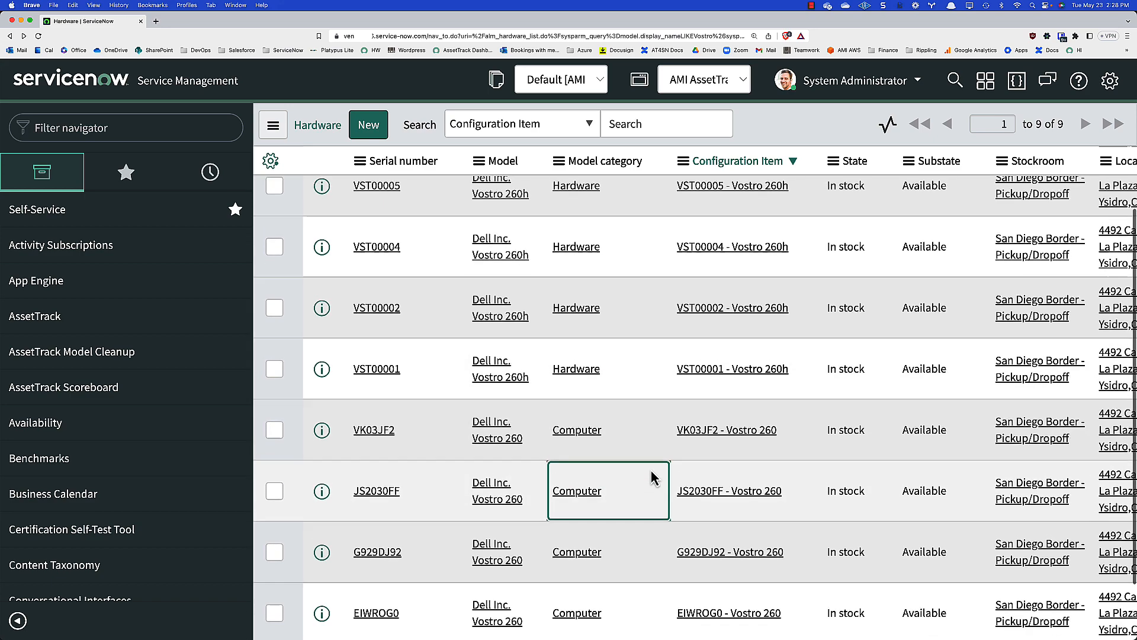
scroll(652, 475, "up", 5)
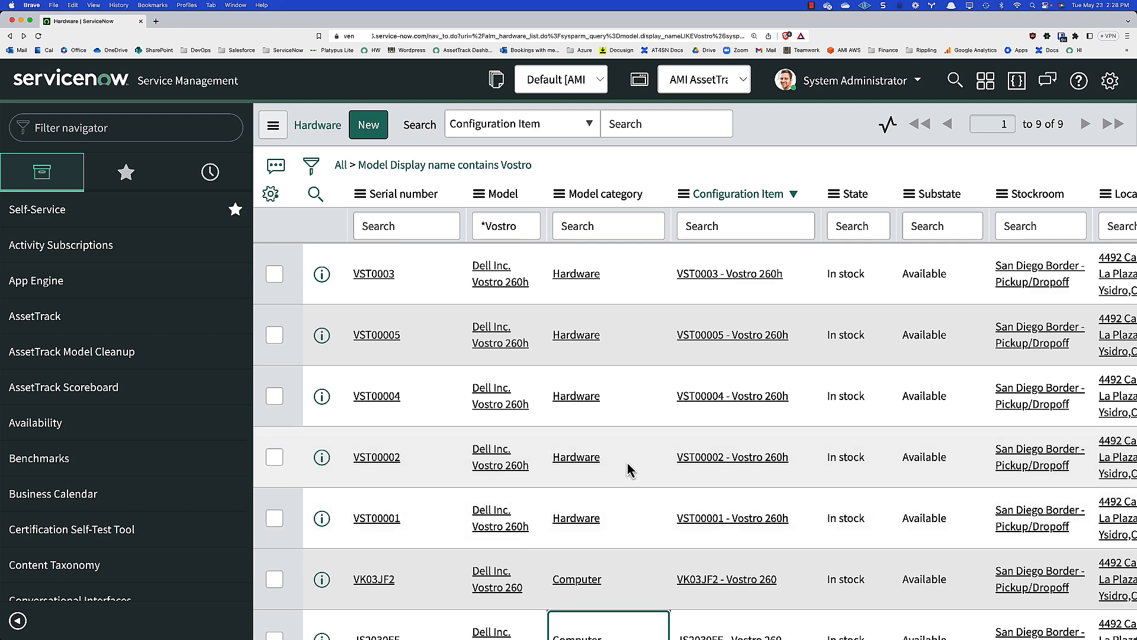
scroll(628, 460, "down", 4)
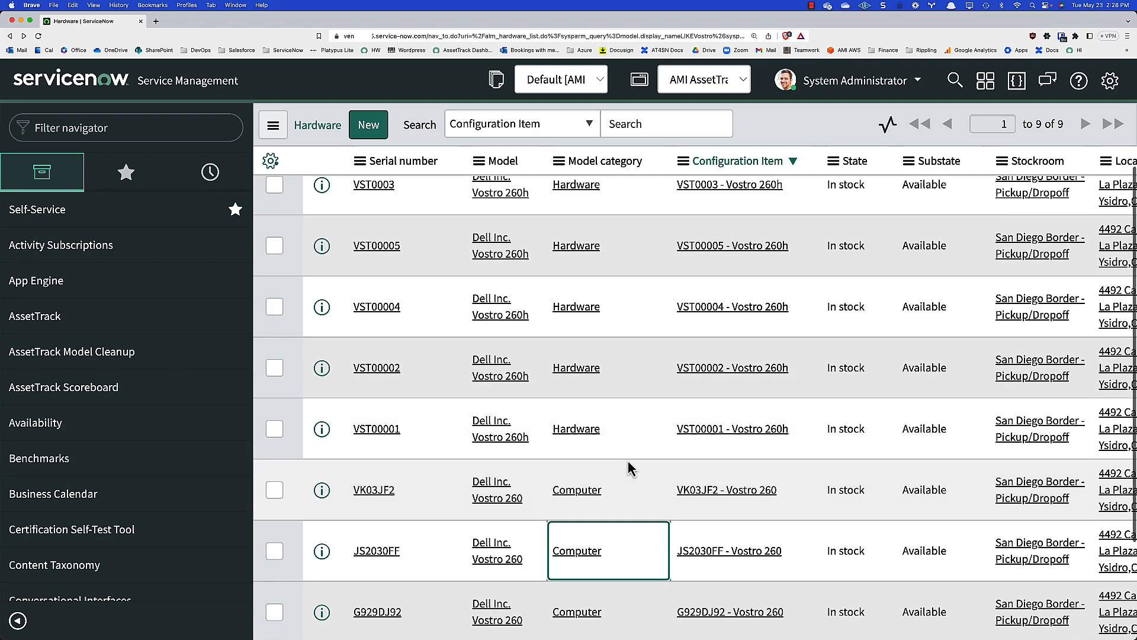
scroll(629, 468, "up", 4)
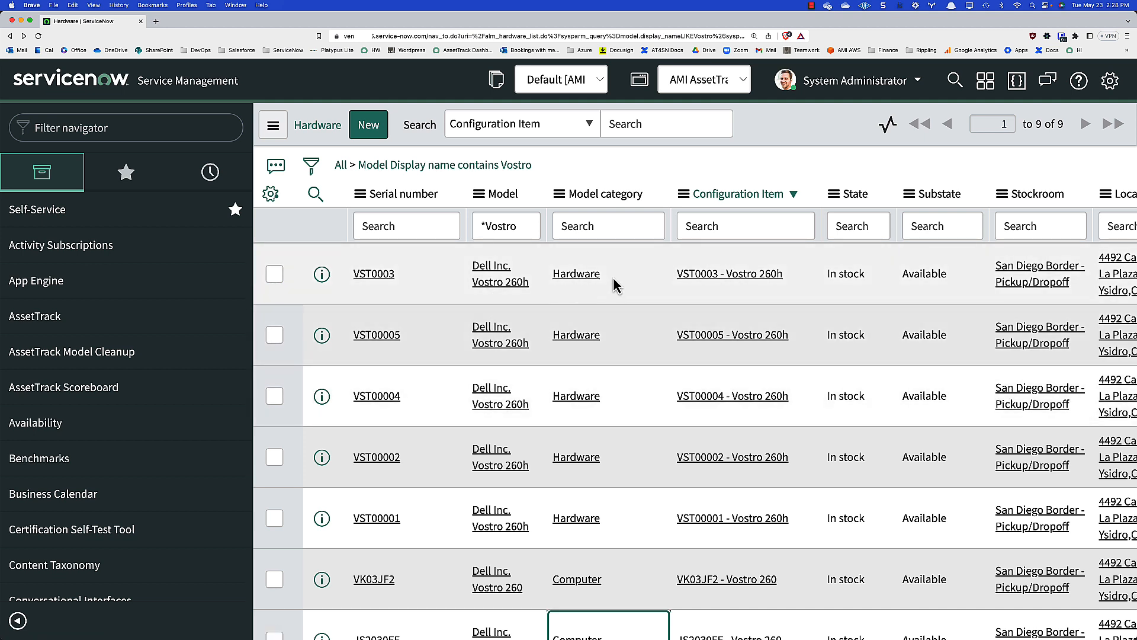
left_click_drag(616, 274, 551, 277)
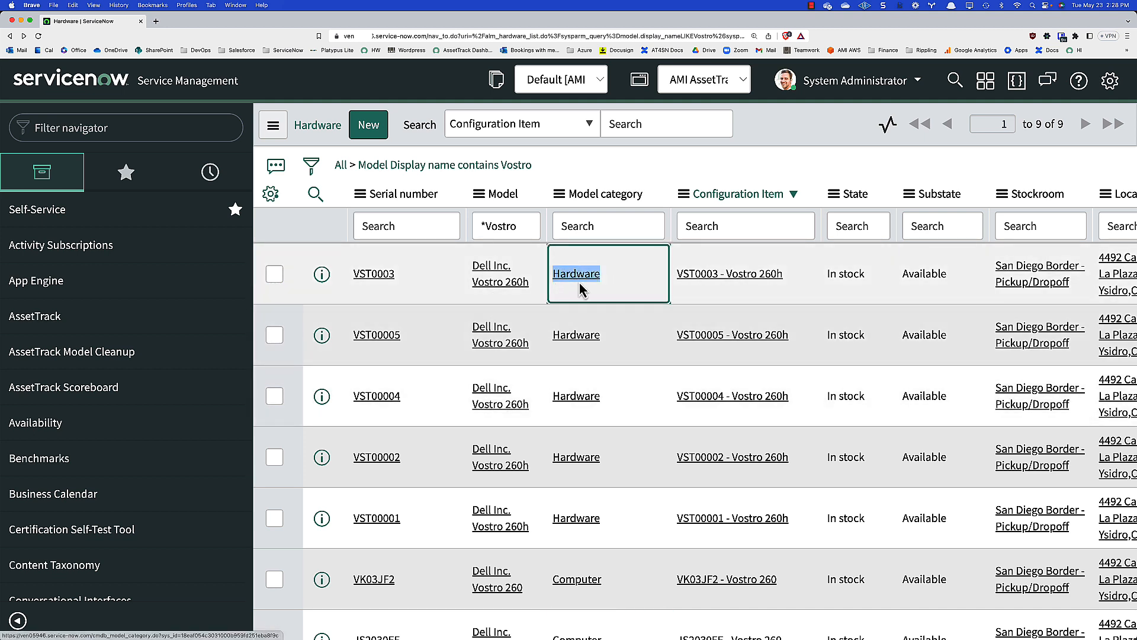
scroll(611, 394, "down", 2)
scroll(612, 394, "down", 3)
left_click_drag(611, 374, 554, 368)
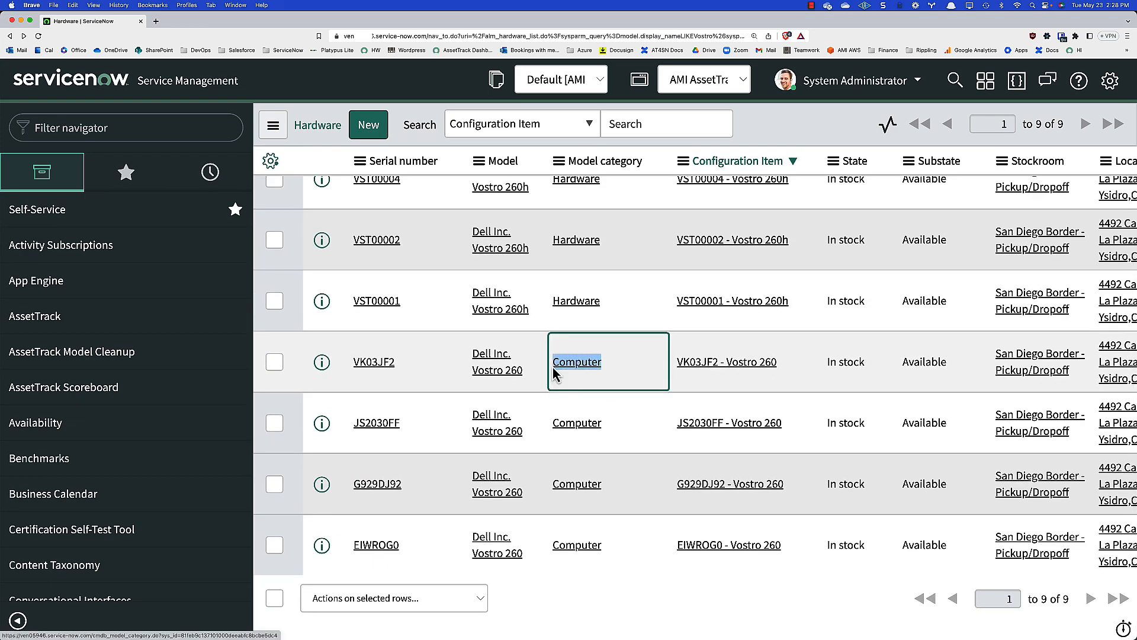
left_click_drag(605, 437, 555, 429)
scroll(597, 396, "up", 5)
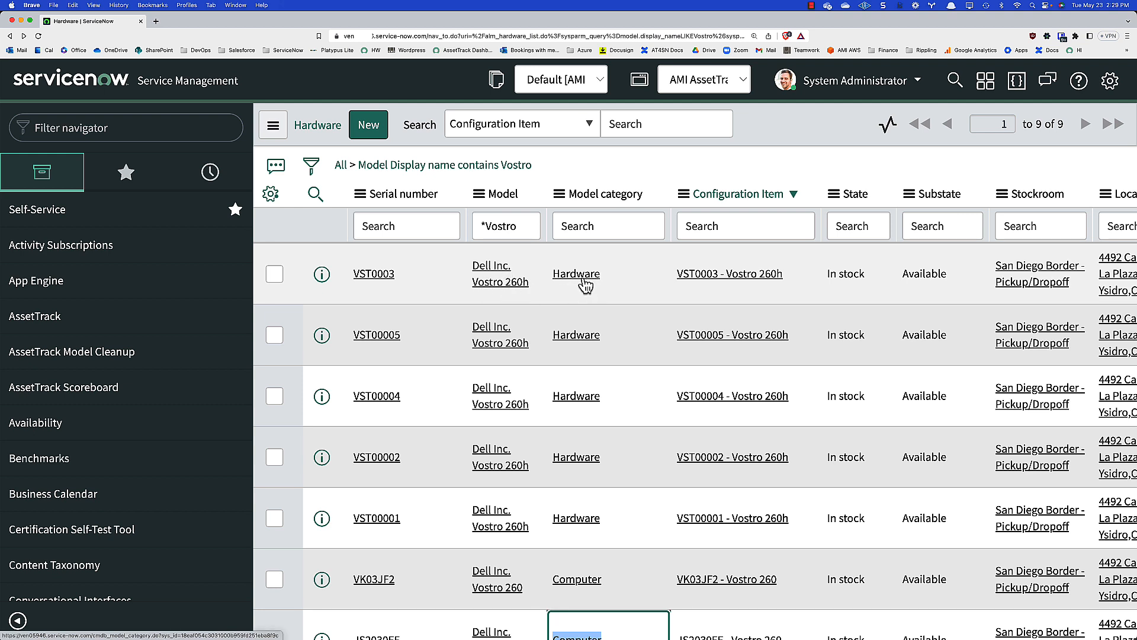
View the configuration item of asset VST0003 in a separate browser tab, checking its class, and close that tab.
left_click(716, 286, "super")
left_click(196, 23)
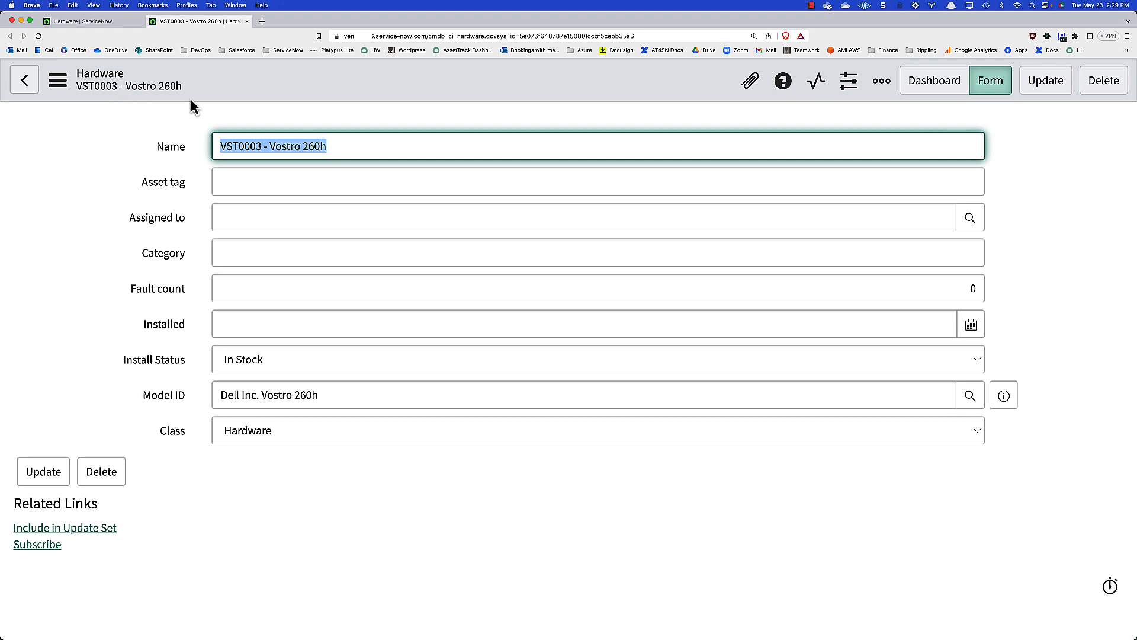
key("super+w")
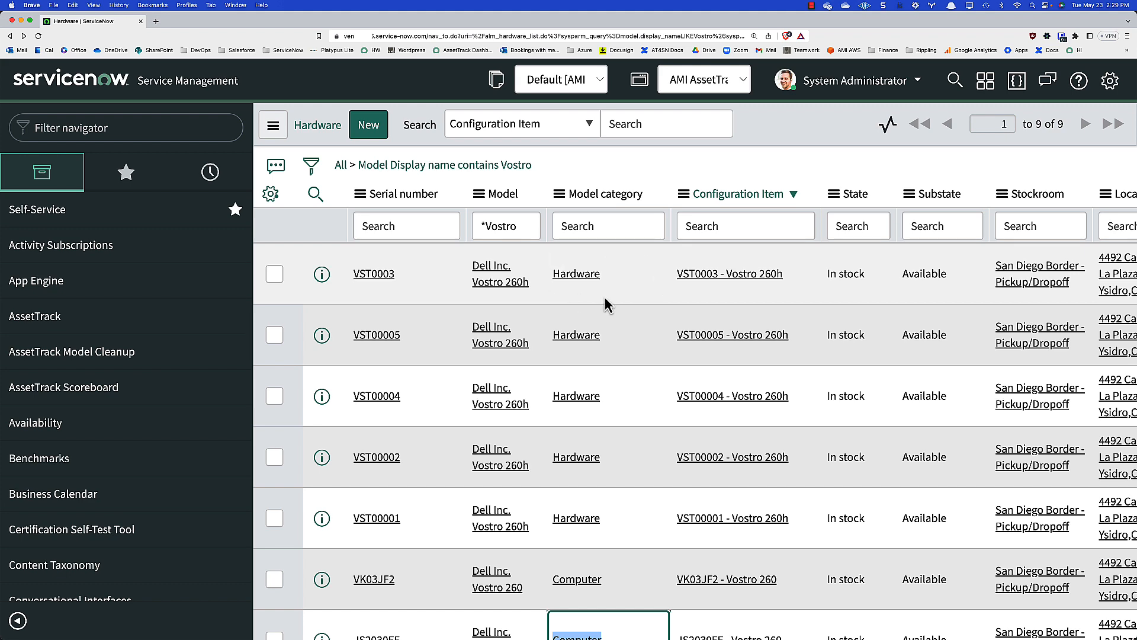
Open the Dell Inc. Vostro 260h model record from asset VST0003 and show its model cleanup fields.
scroll(605, 305, "down", 1)
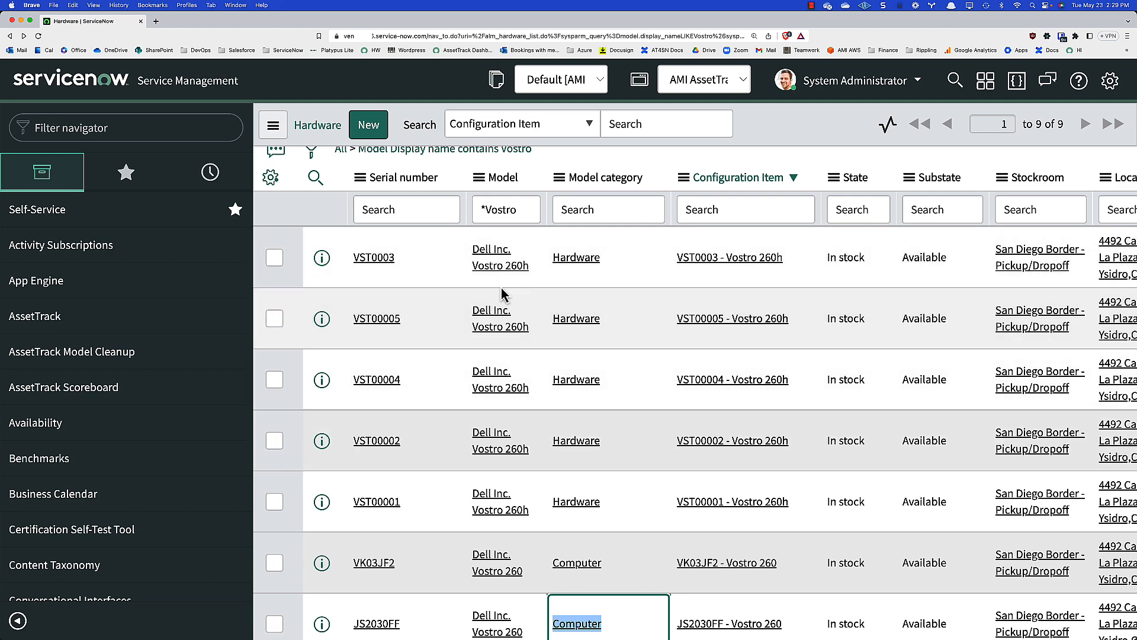
scroll(522, 444, "down", 3)
scroll(523, 442, "down", 1)
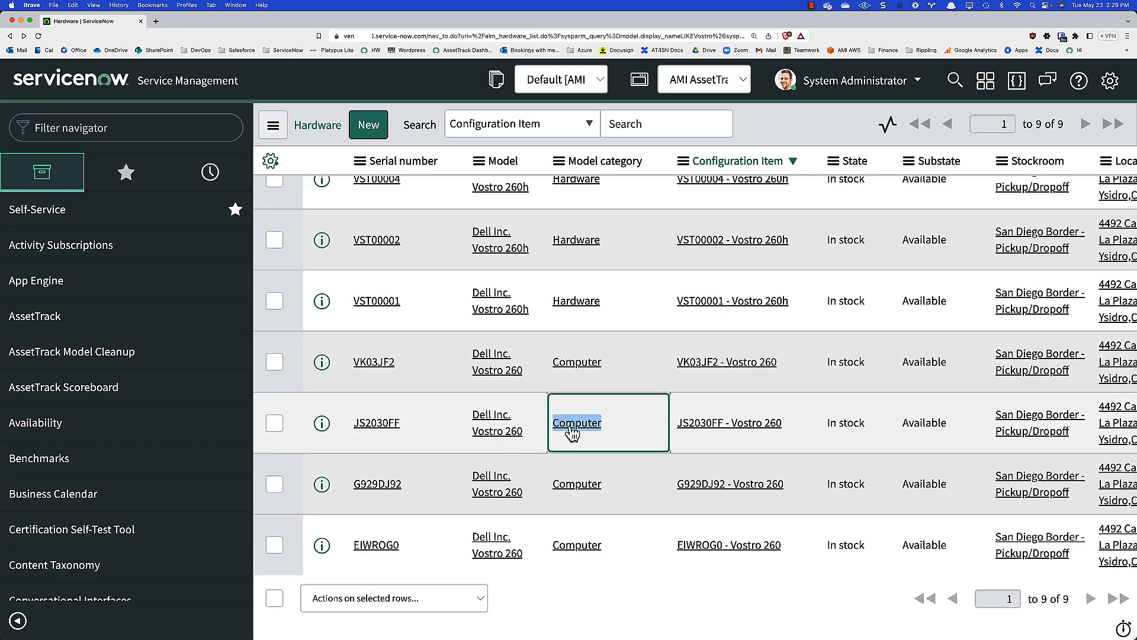
scroll(572, 437, "up", 4)
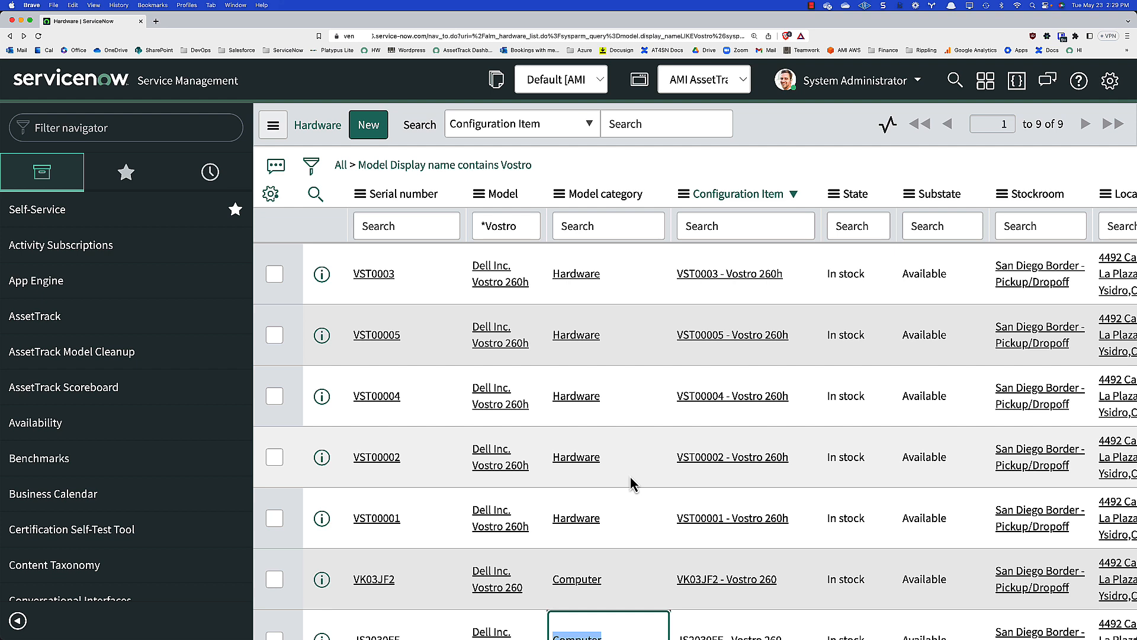
left_click(624, 524)
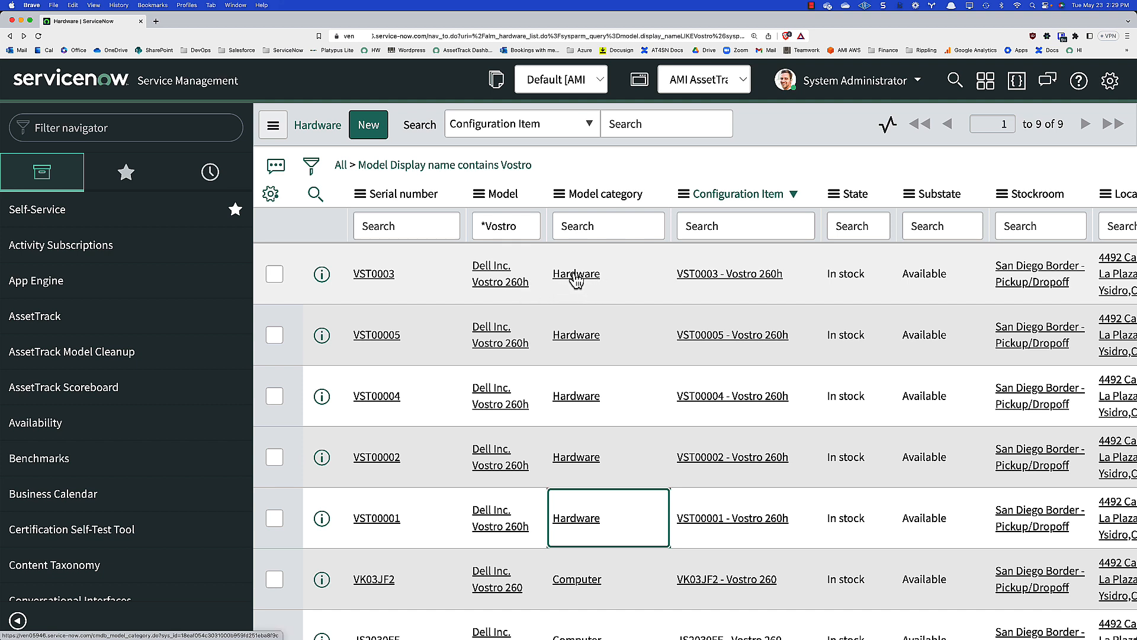
left_click(502, 283)
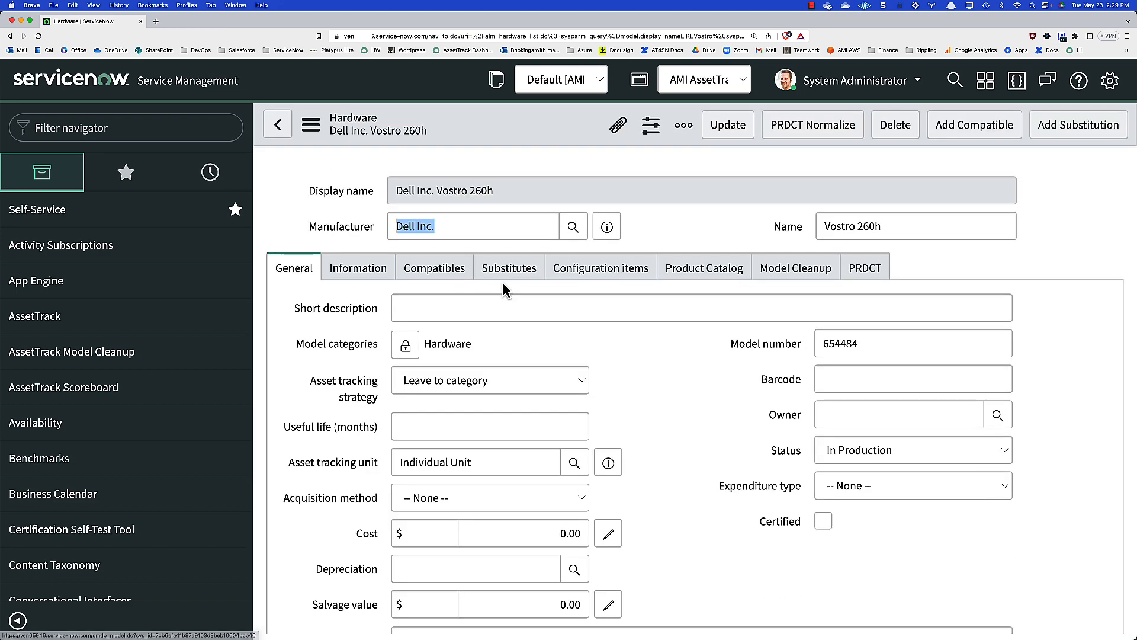
left_click(789, 283)
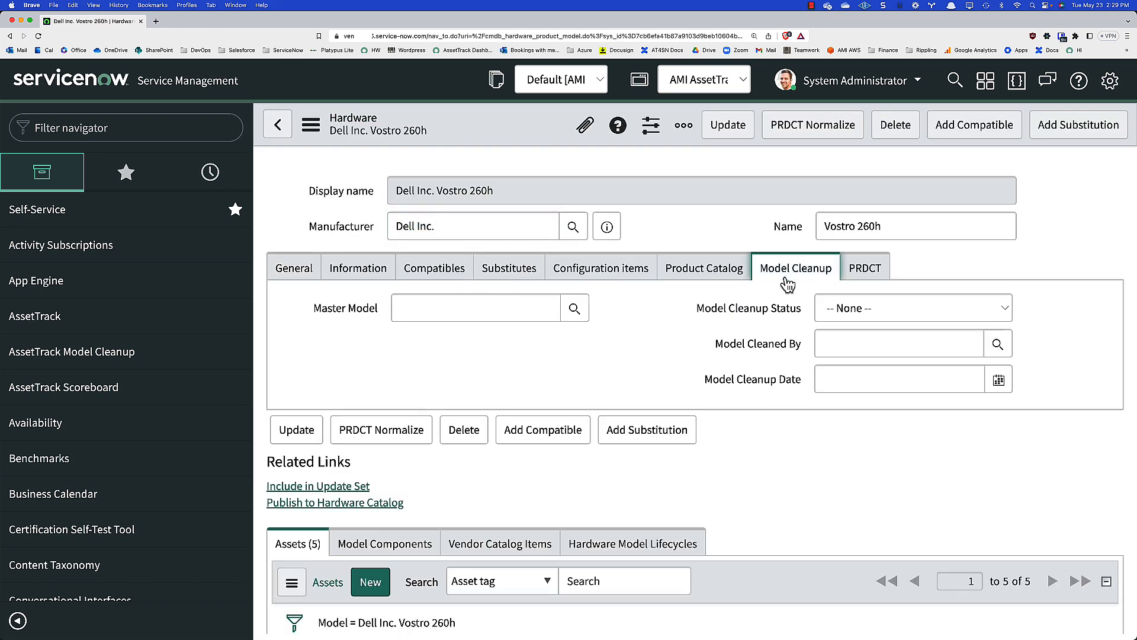
Set the master model of the Vostro 260h record to Dell Inc. Vostro 260 and save without leaving the record.
left_click(490, 309)
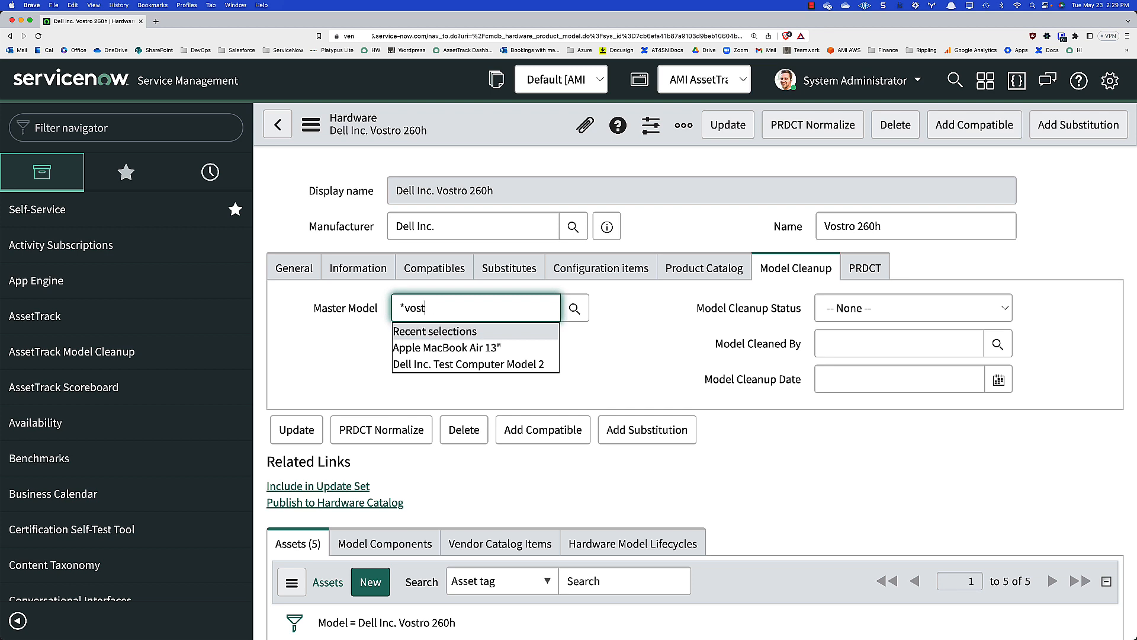
left_click(442, 325)
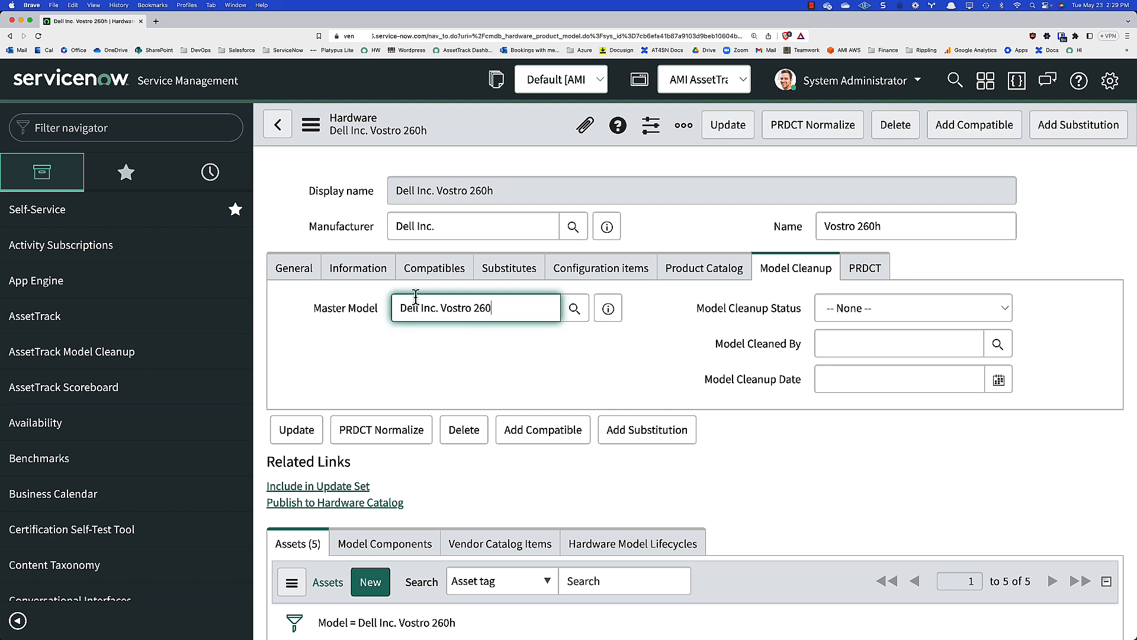
right_click(515, 135)
left_click(536, 143)
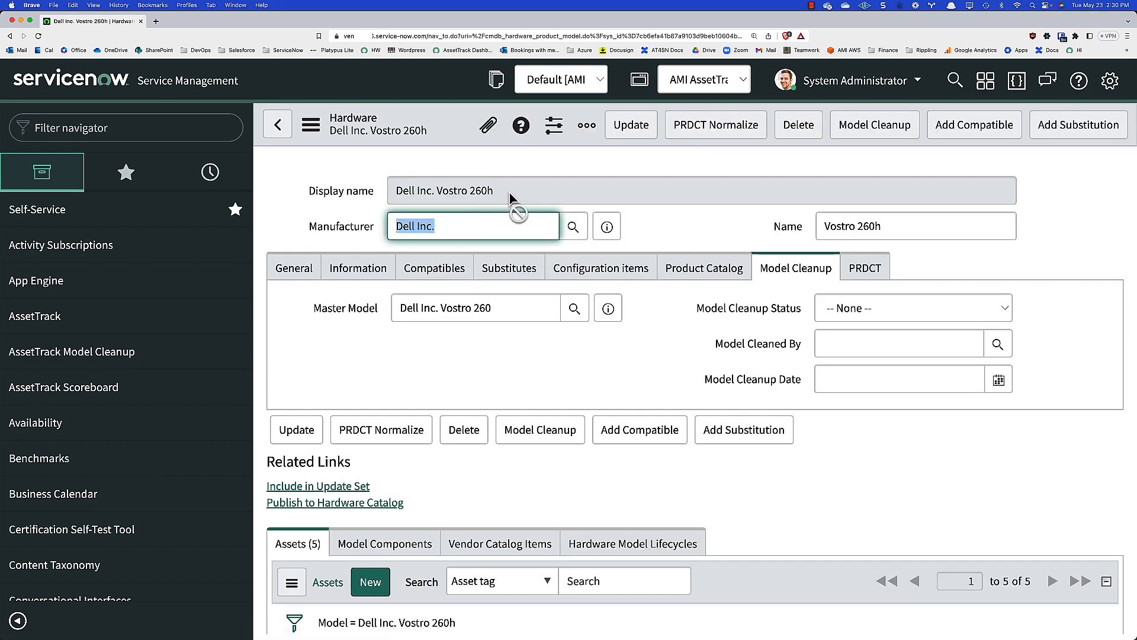
Start the model cleanup for the Dell Inc. Vostro 260h model and read the notification message.
left_click_drag(509, 195, 345, 194)
left_click(475, 354)
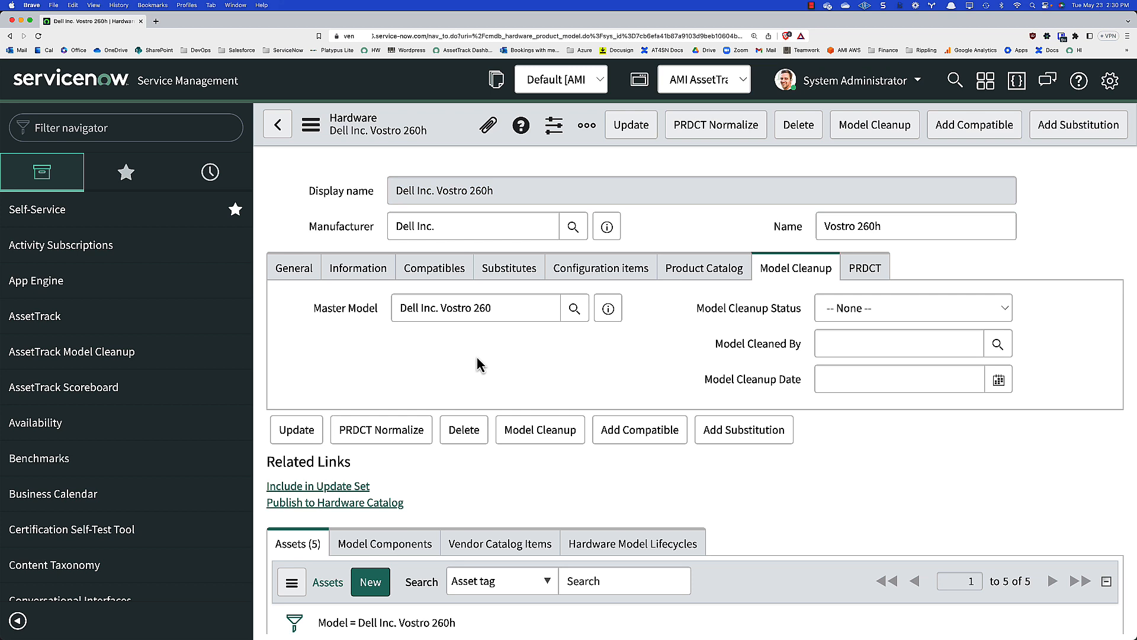
left_click(536, 434)
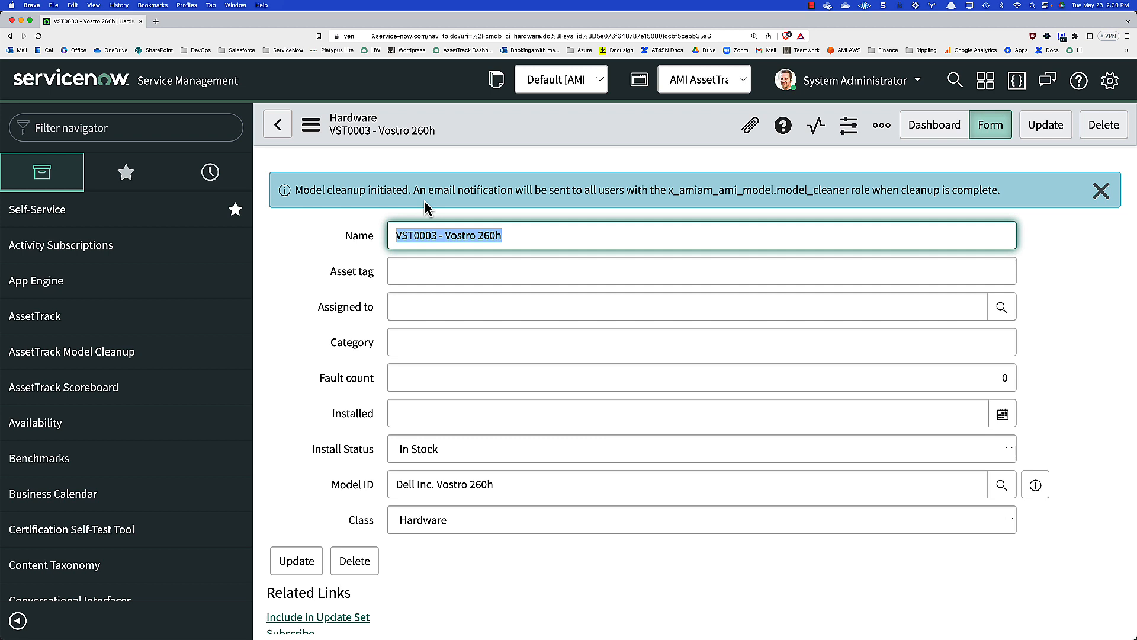
left_click_drag(411, 195, 963, 192)
Reopen the hardware list filtered to model names containing Vostro and refresh it to check the assets' models and categories.
left_click(222, 176)
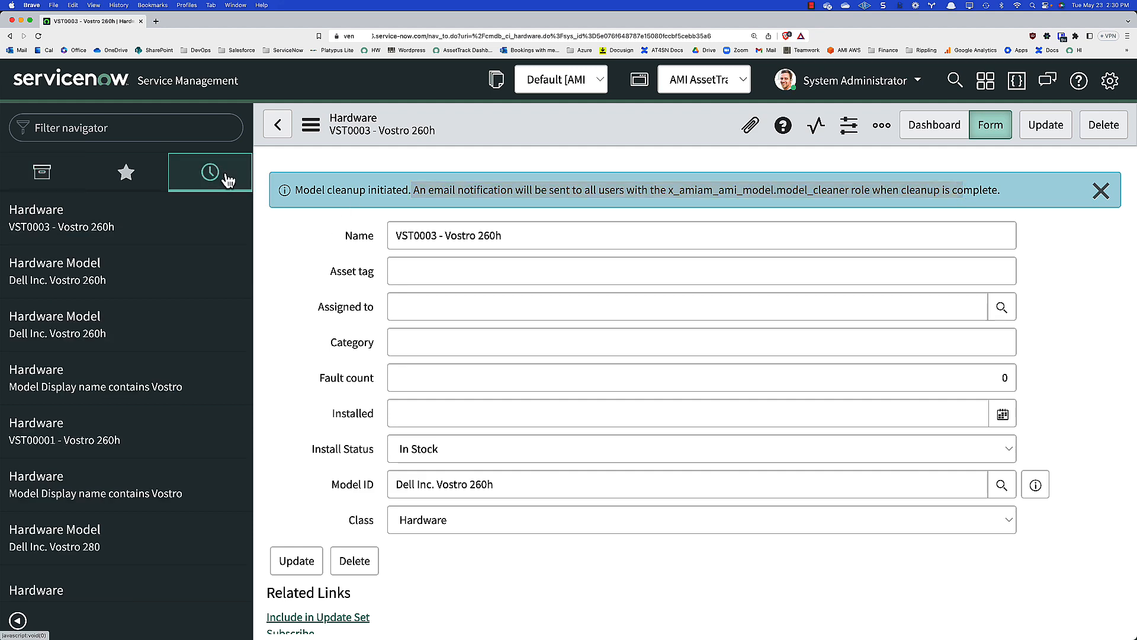
left_click(79, 392)
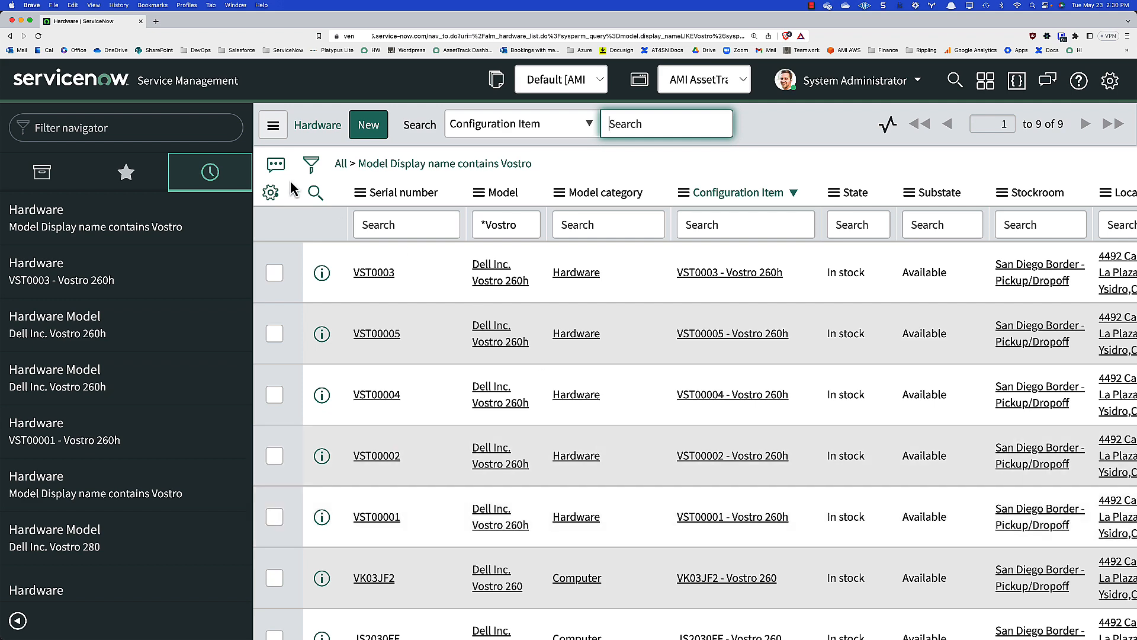
left_click(273, 125)
mouse_move(300, 171)
left_click(301, 227)
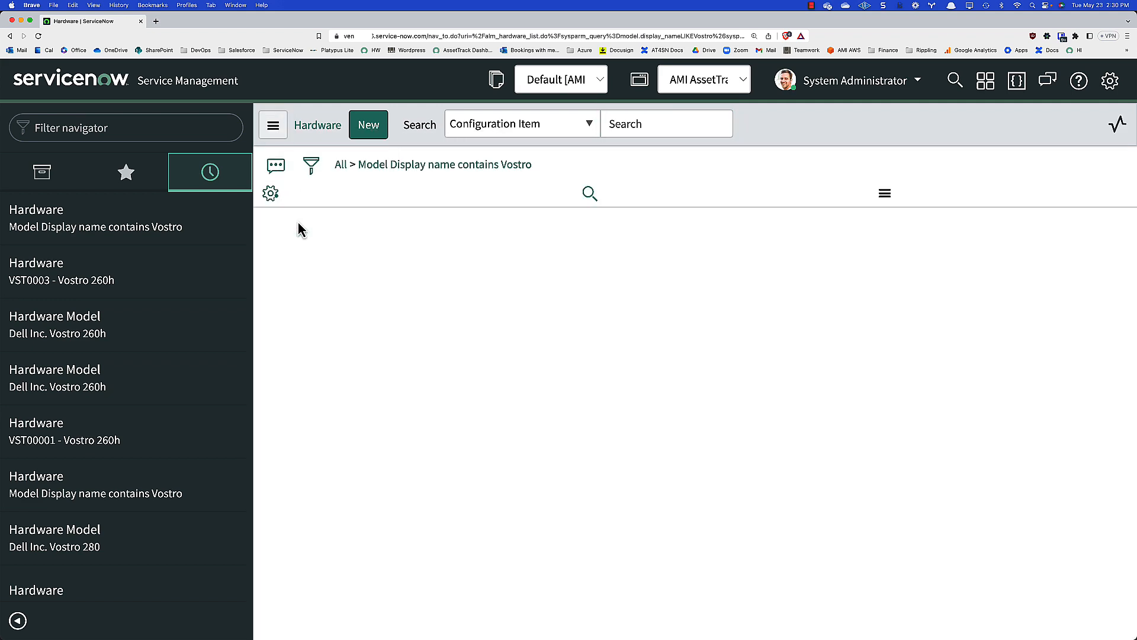
scroll(418, 424, "down", 3)
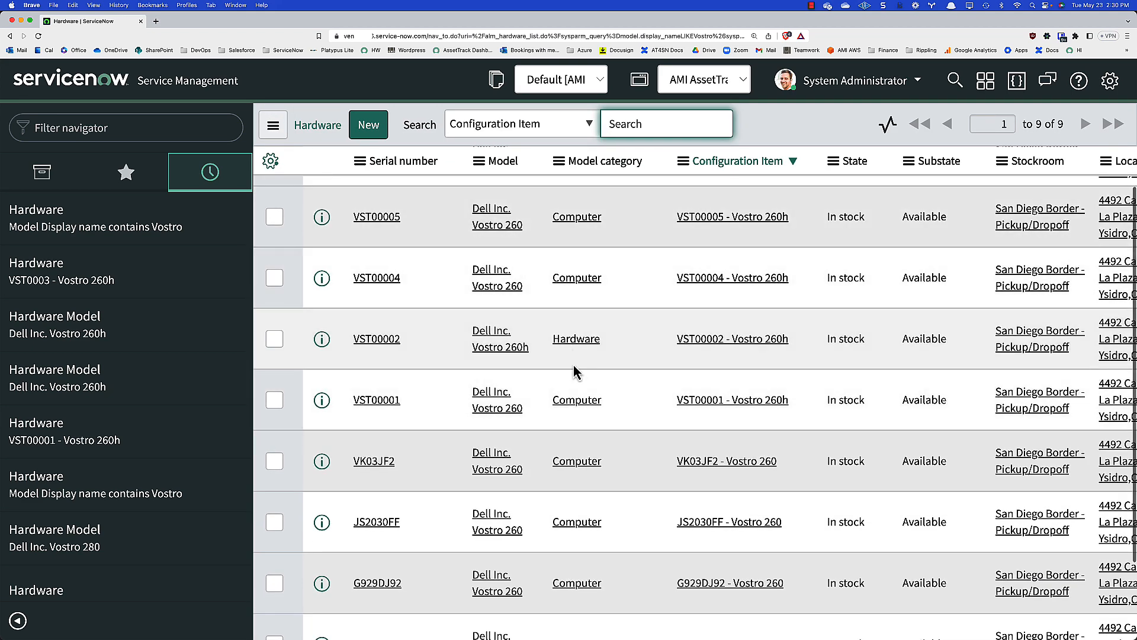
scroll(492, 372, "up", 3)
left_click(273, 125)
left_click(313, 224)
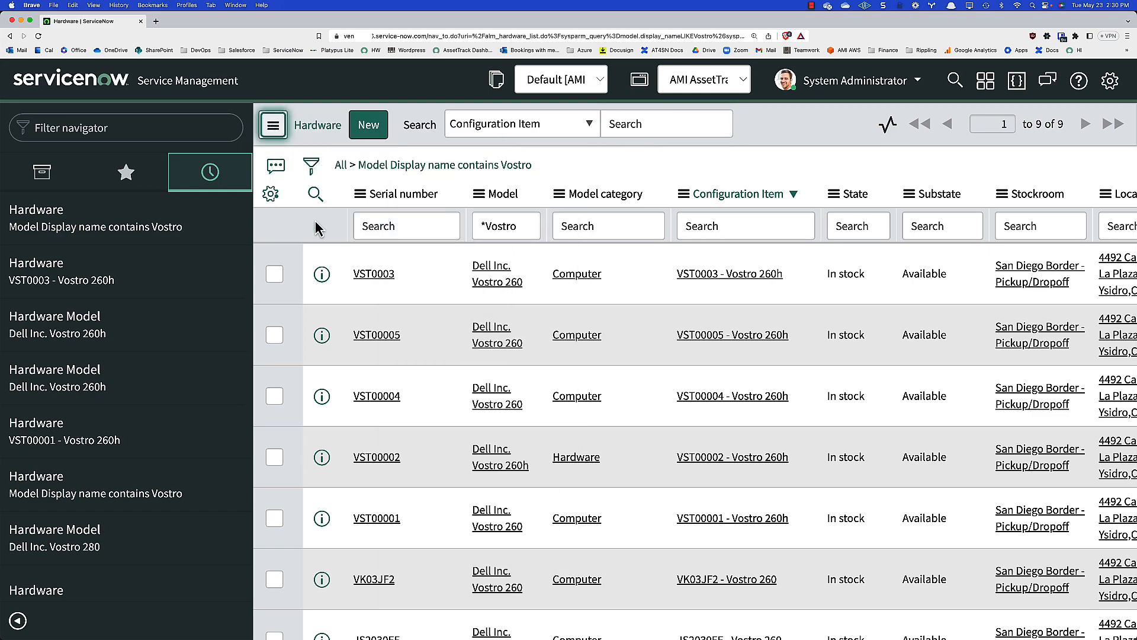
Open the configuration item of asset VST0003 from the Vostro hardware list and examine its class, name and model ID.
scroll(491, 409, "down", 2)
scroll(516, 426, "down", 3)
scroll(517, 421, "up", 5)
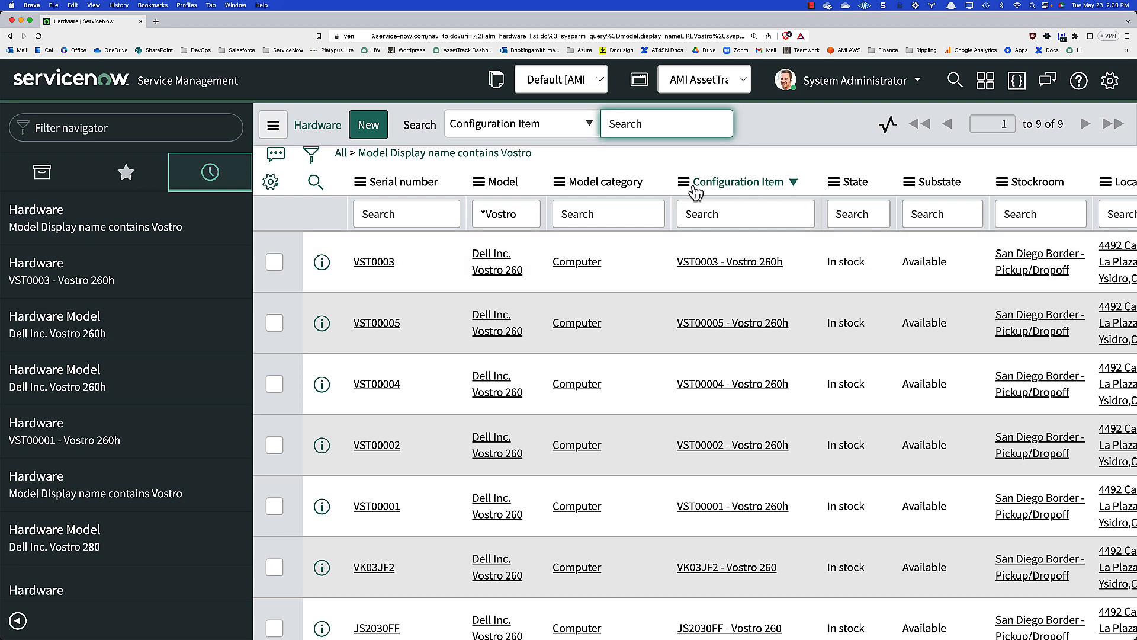
left_click(729, 266)
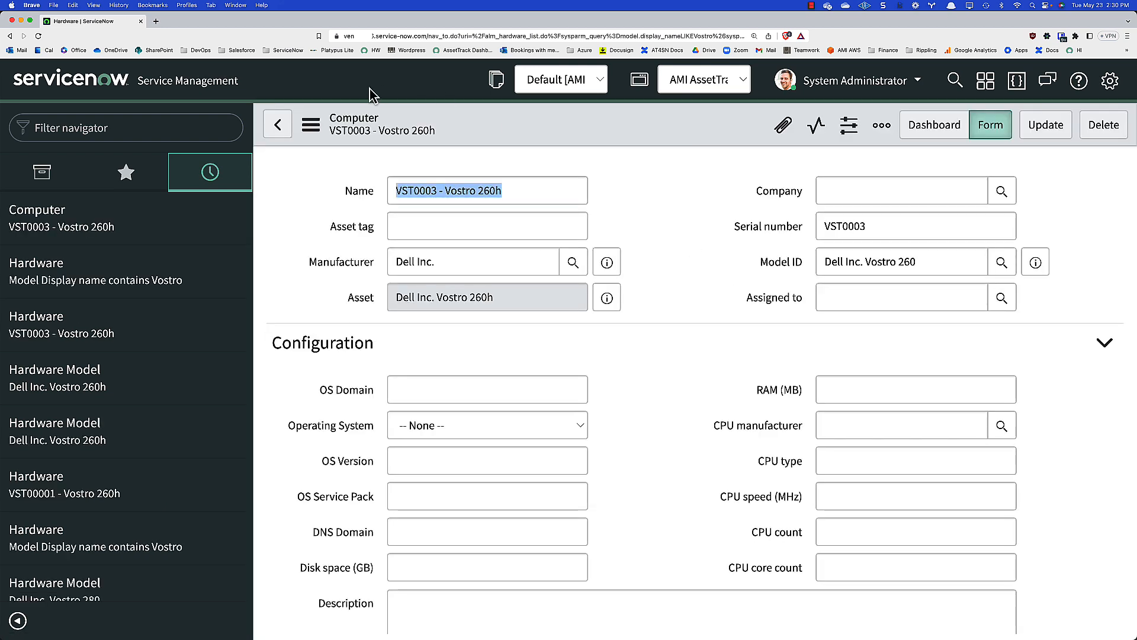
left_click_drag(399, 117, 350, 118)
scroll(606, 335, "down", 3)
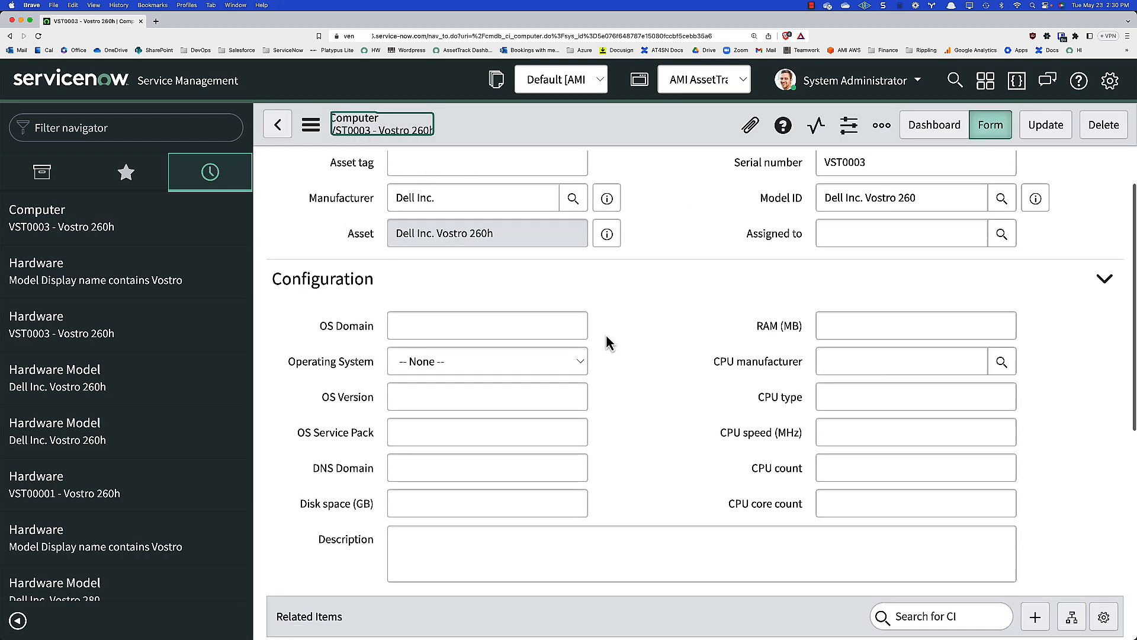
scroll(607, 335, "up", 3)
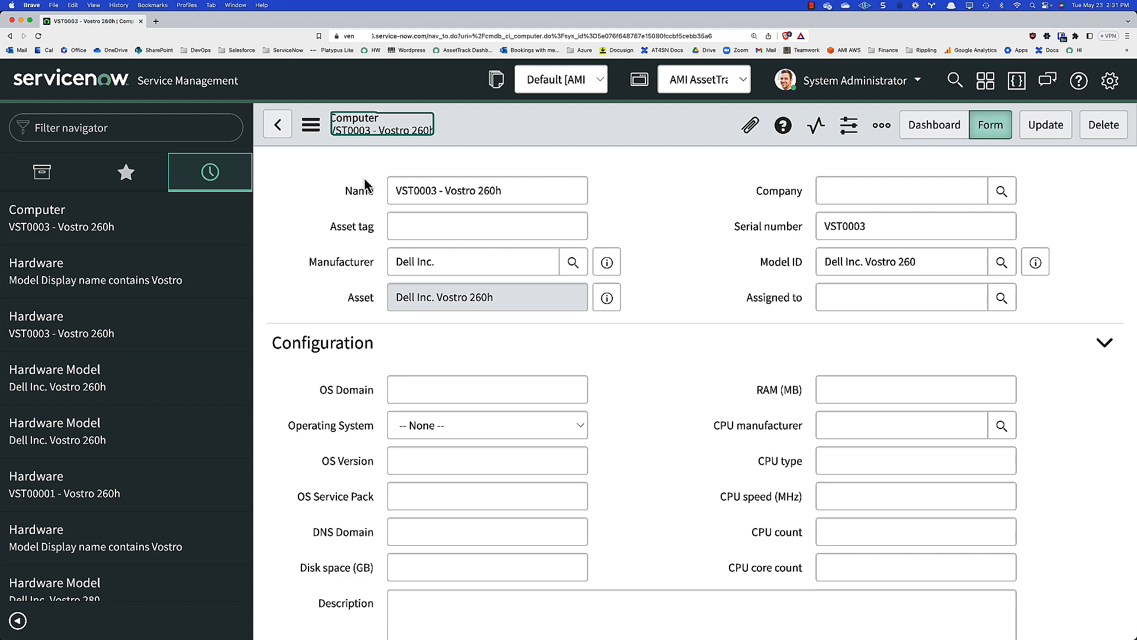
Return to the filtered hardware list and review the model and model category of each Vostro asset.
left_click(277, 126)
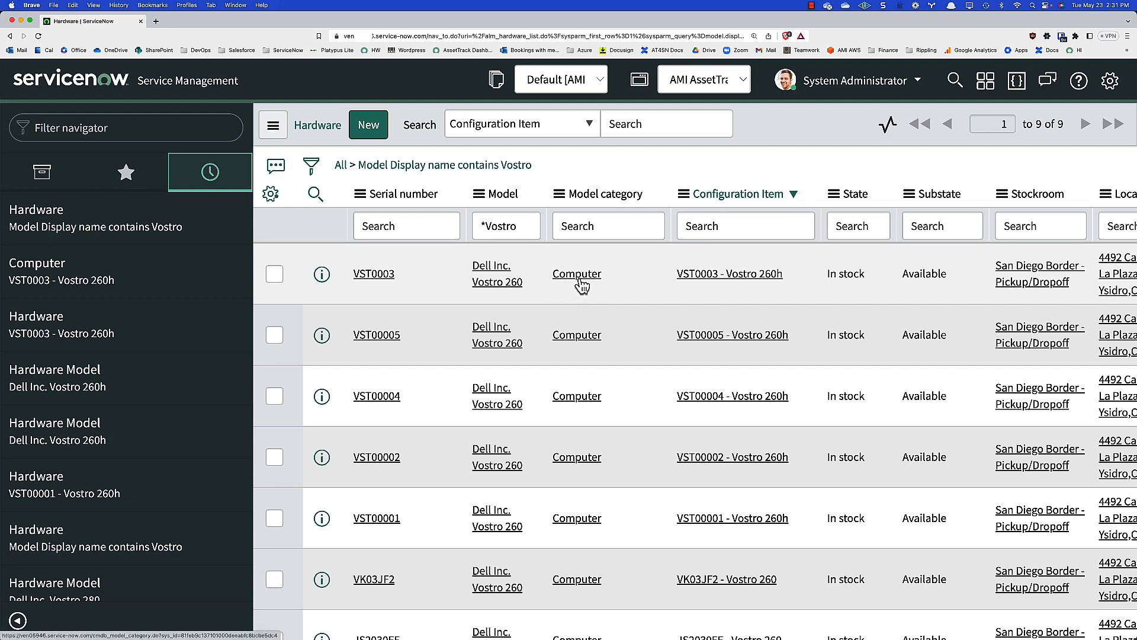
mouse_move(615, 205)
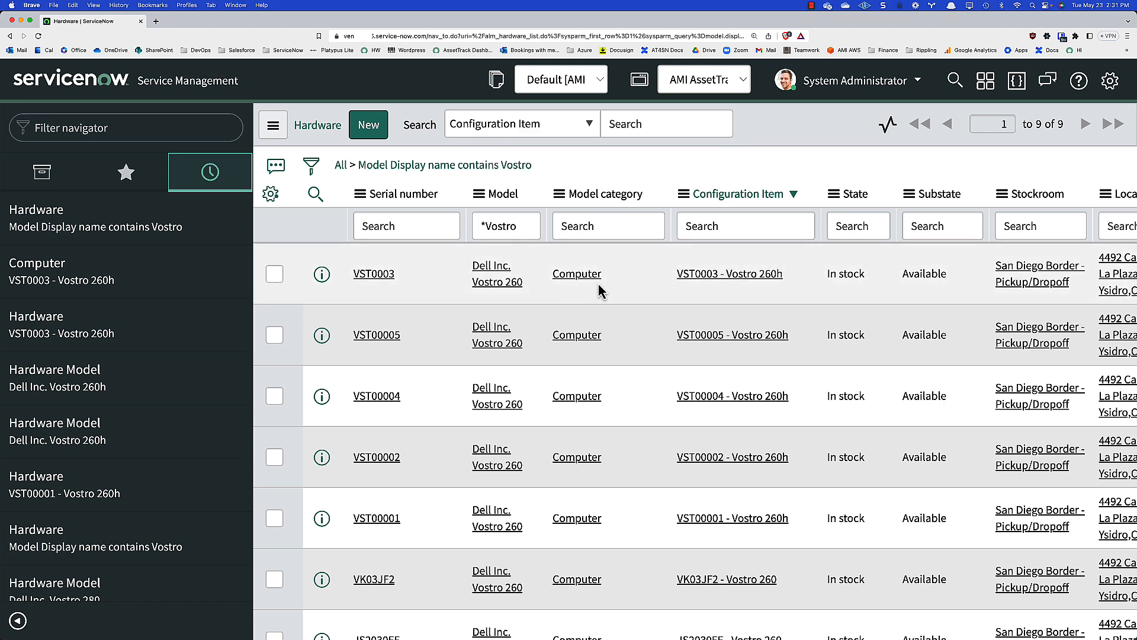
scroll(578, 353, "down", 2)
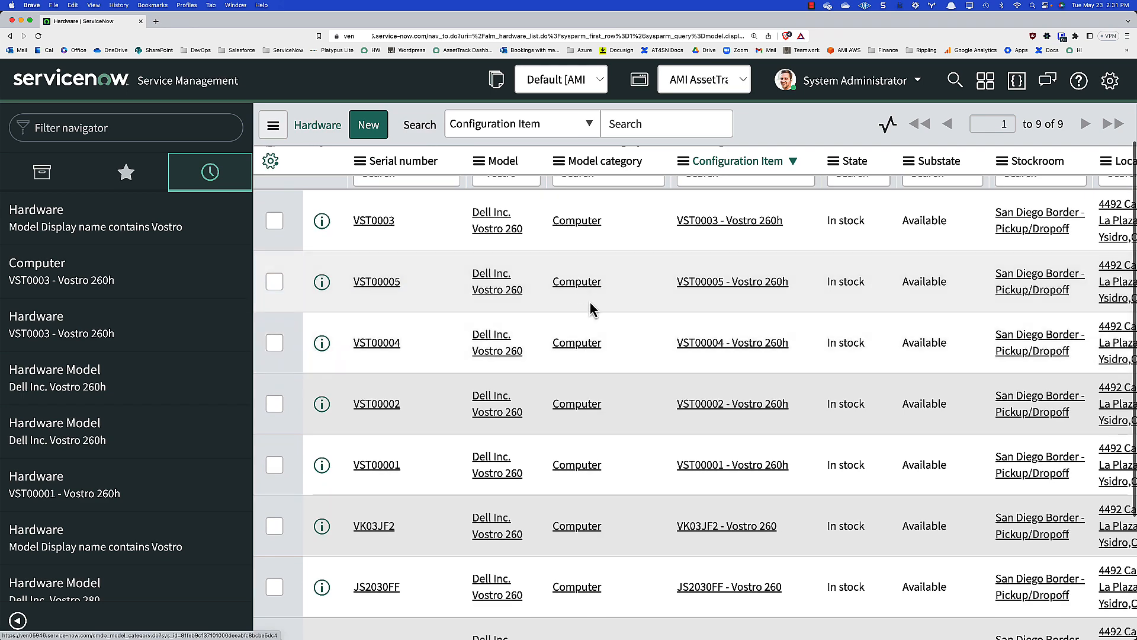
scroll(578, 452, "down", 3)
scroll(586, 445, "up", 5)
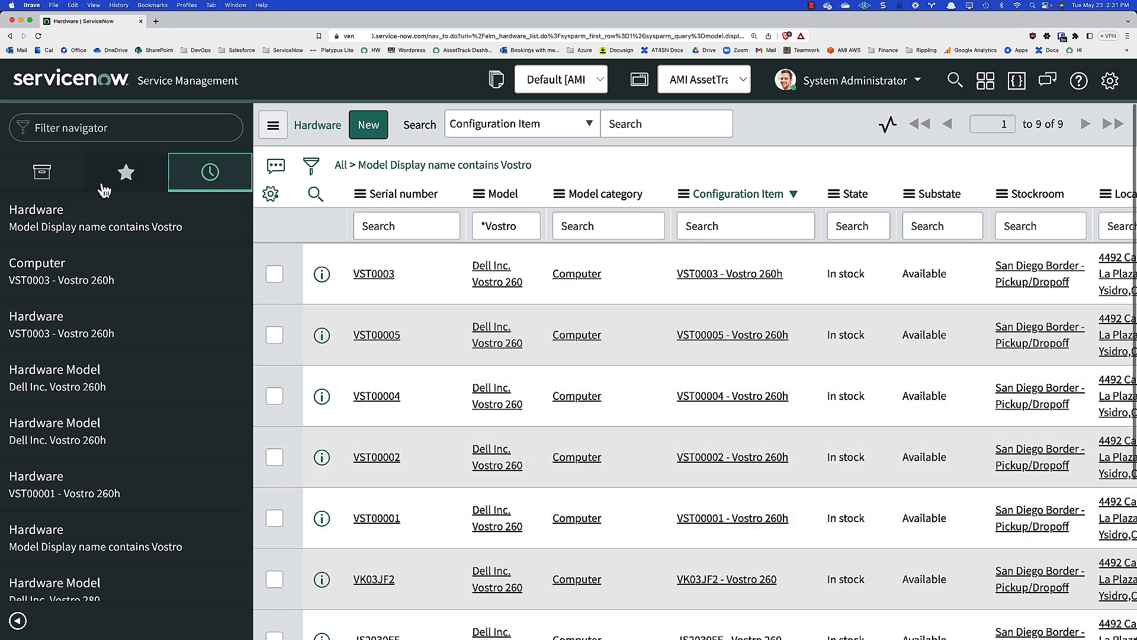
Open the Vostro 260h record from the cleaned models of AssetTrack Model Cleanup and undo its model cleanup.
left_click(59, 185)
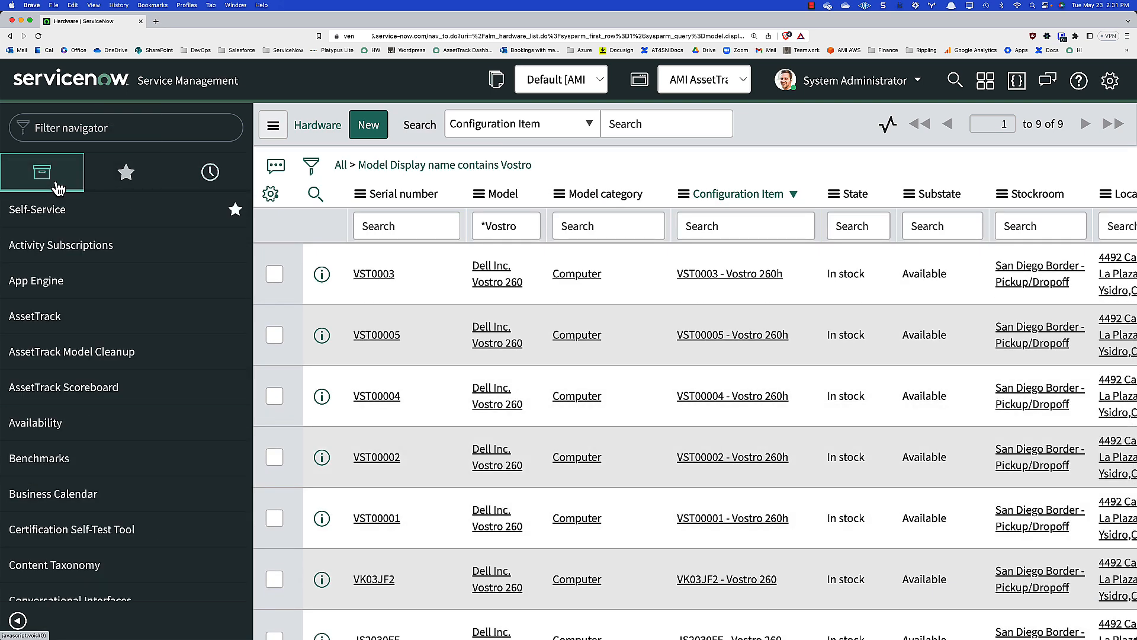
left_click(87, 352)
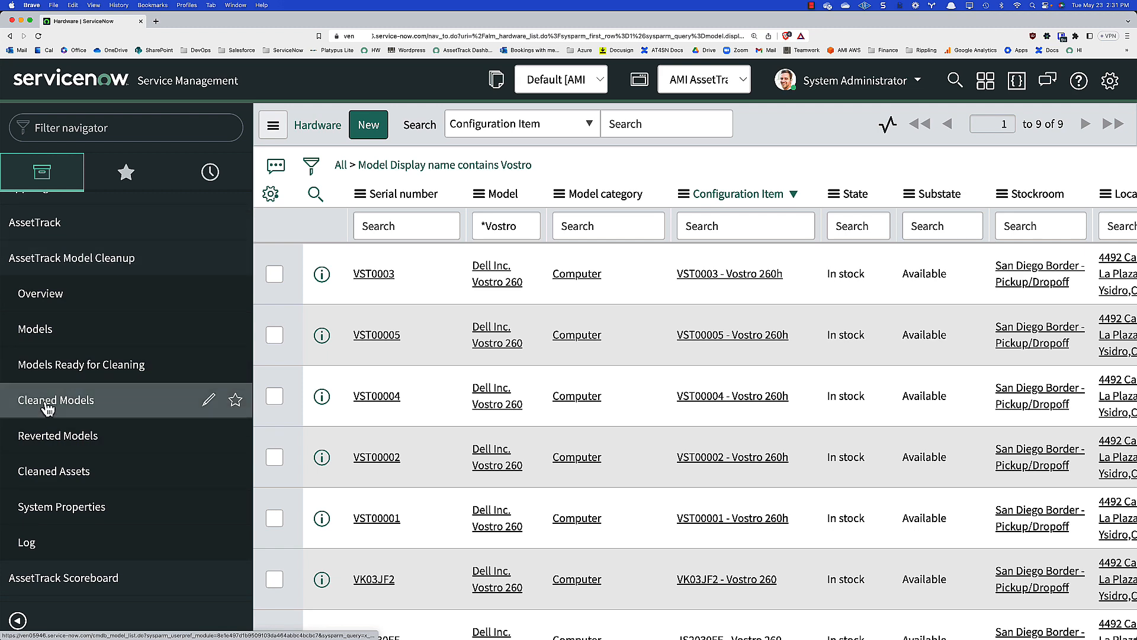
left_click(48, 405)
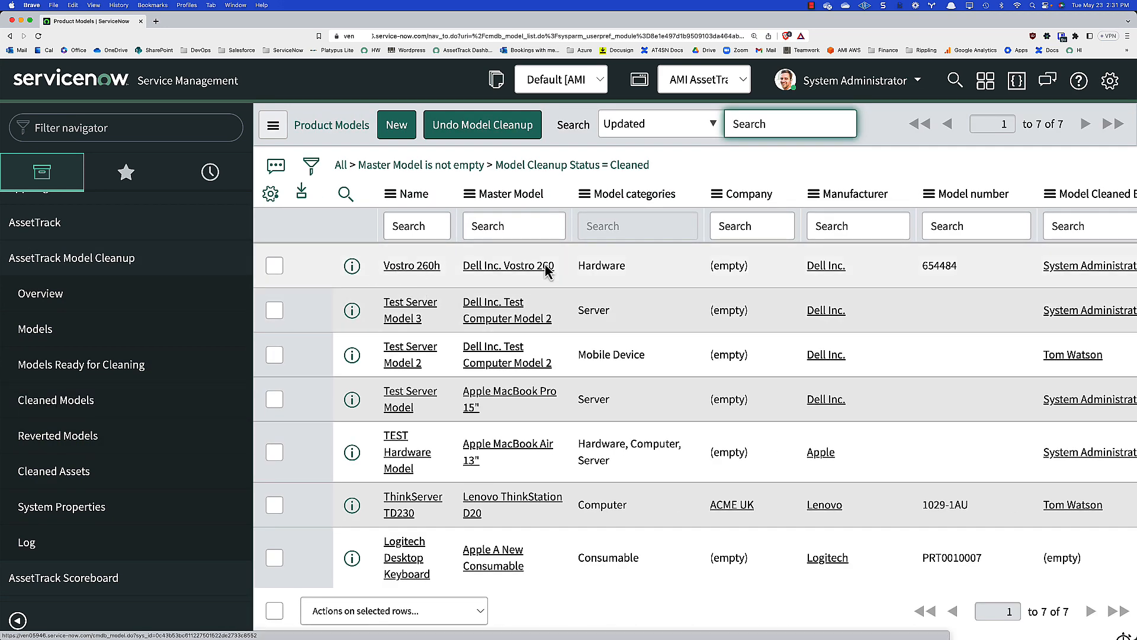
left_click(412, 265)
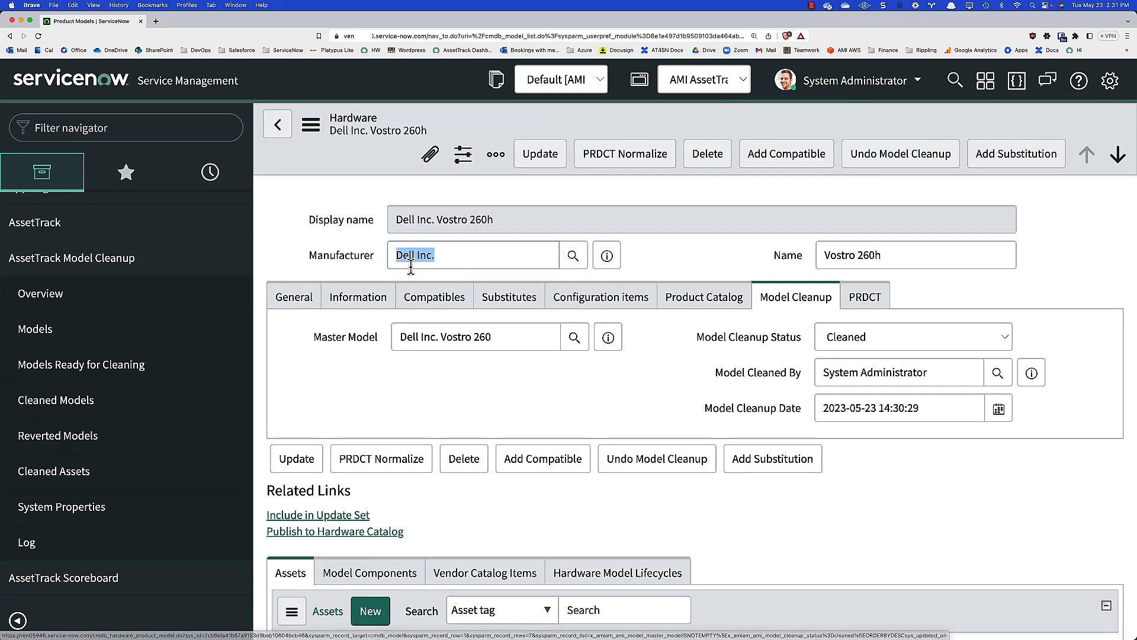
left_click(668, 474)
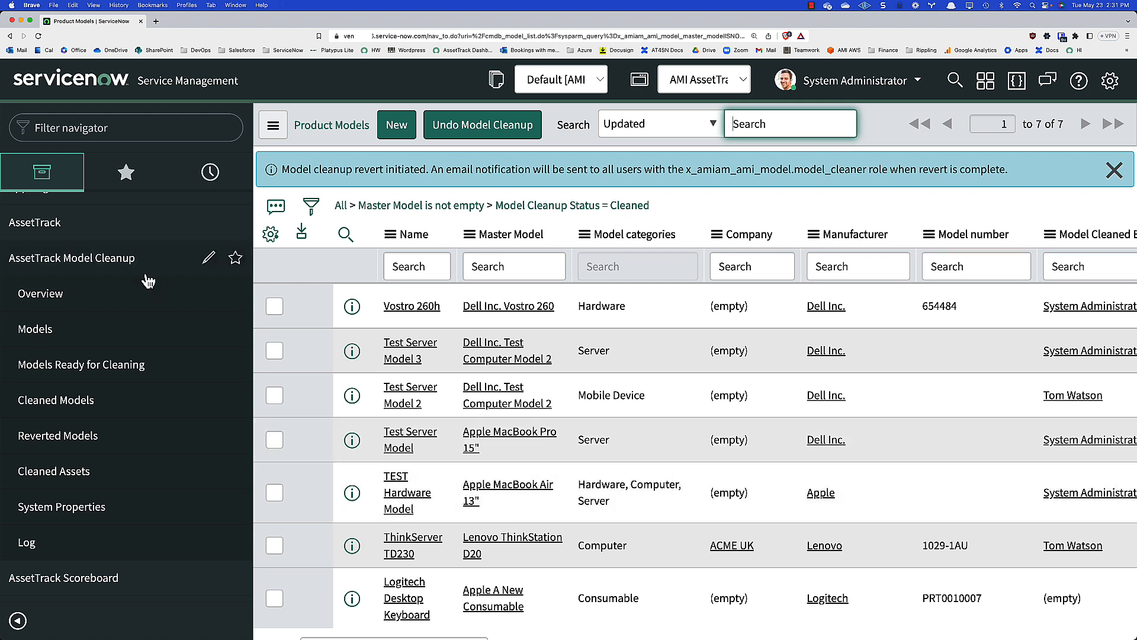
Reopen the recently viewed hardware list of Vostro models and check the assets' models and categories after the cleanup reversal.
left_click(218, 183)
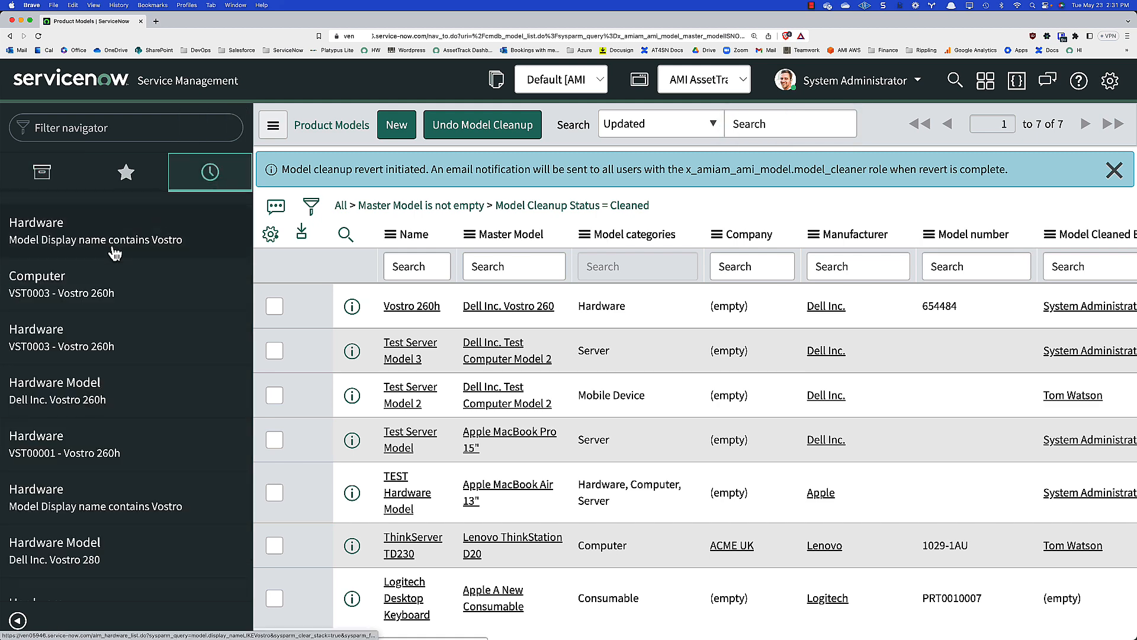
left_click(114, 253)
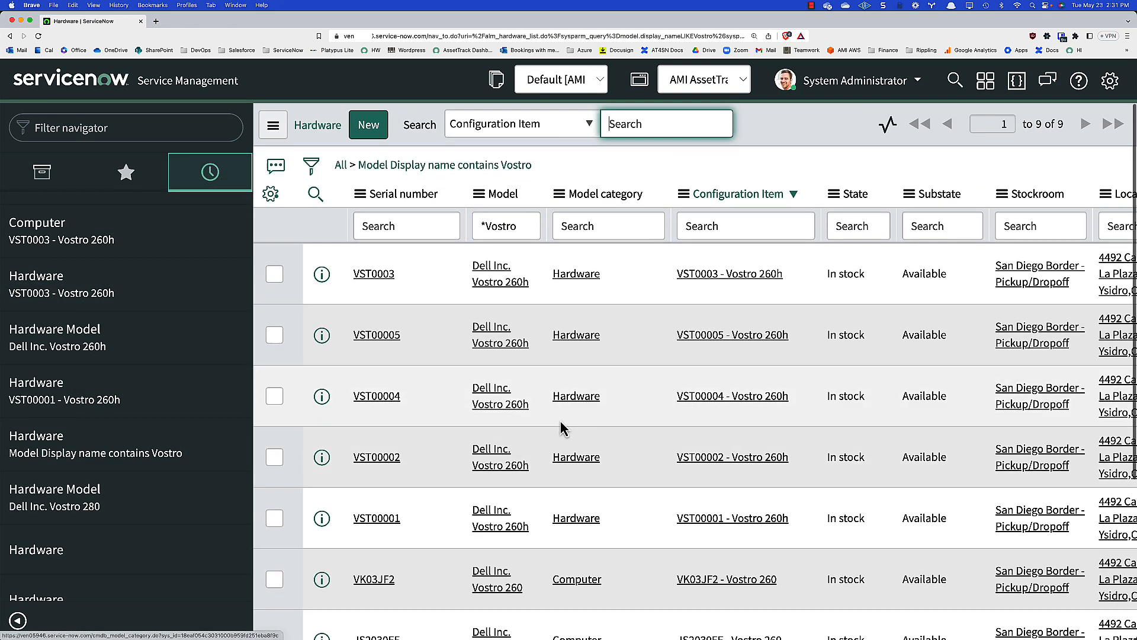
scroll(586, 536, "down", 2)
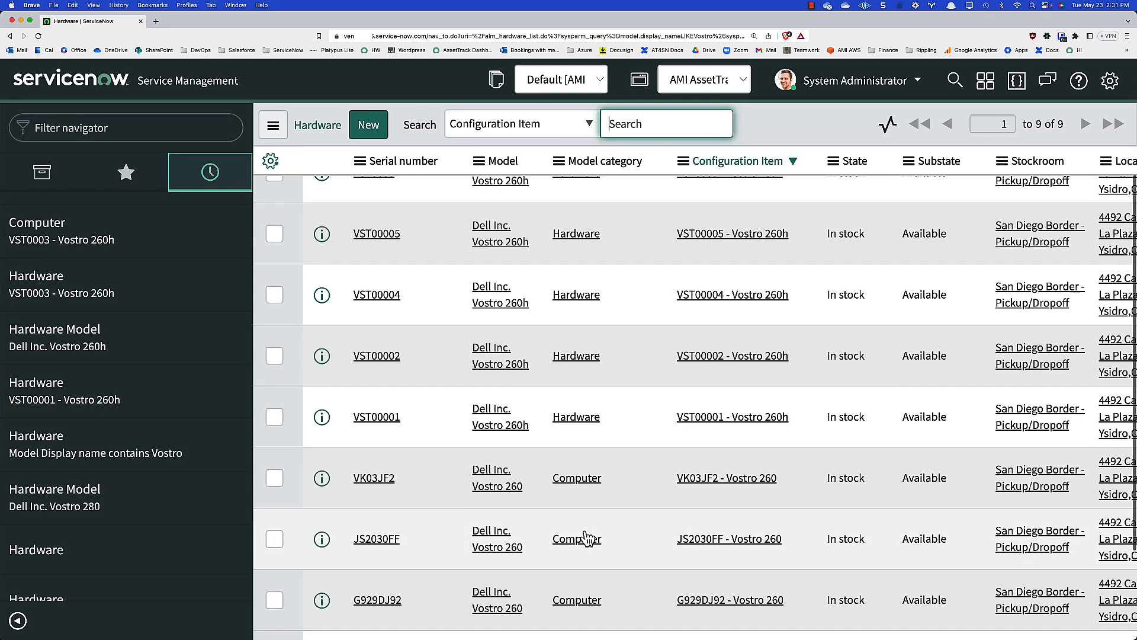
scroll(586, 536, "up", 3)
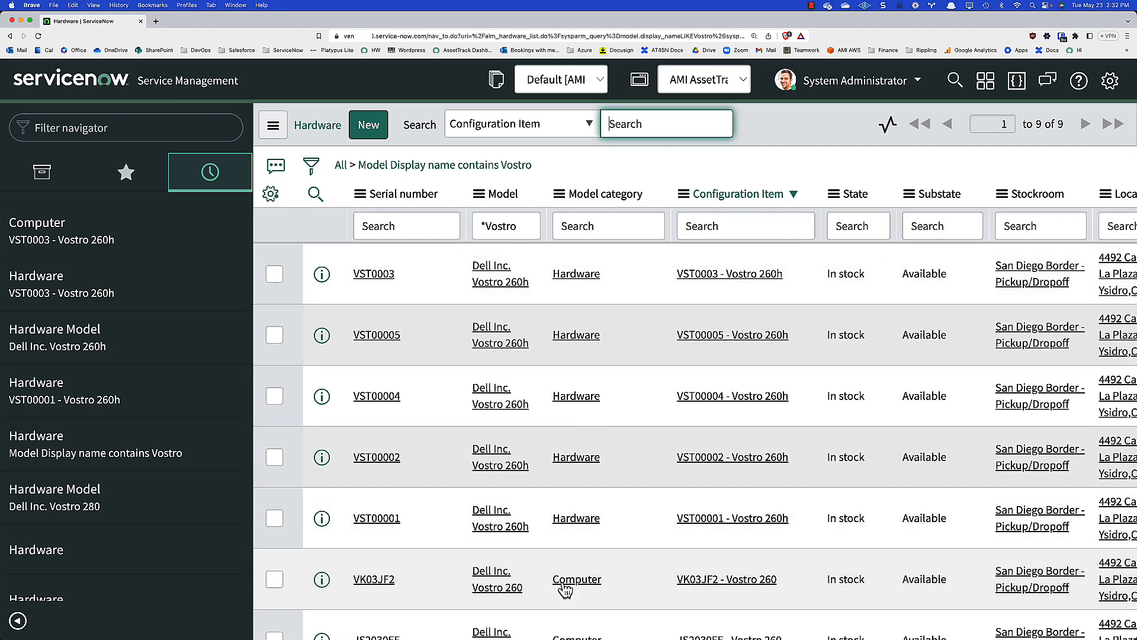
scroll(604, 616, "down", 2)
scroll(604, 616, "up", 2)
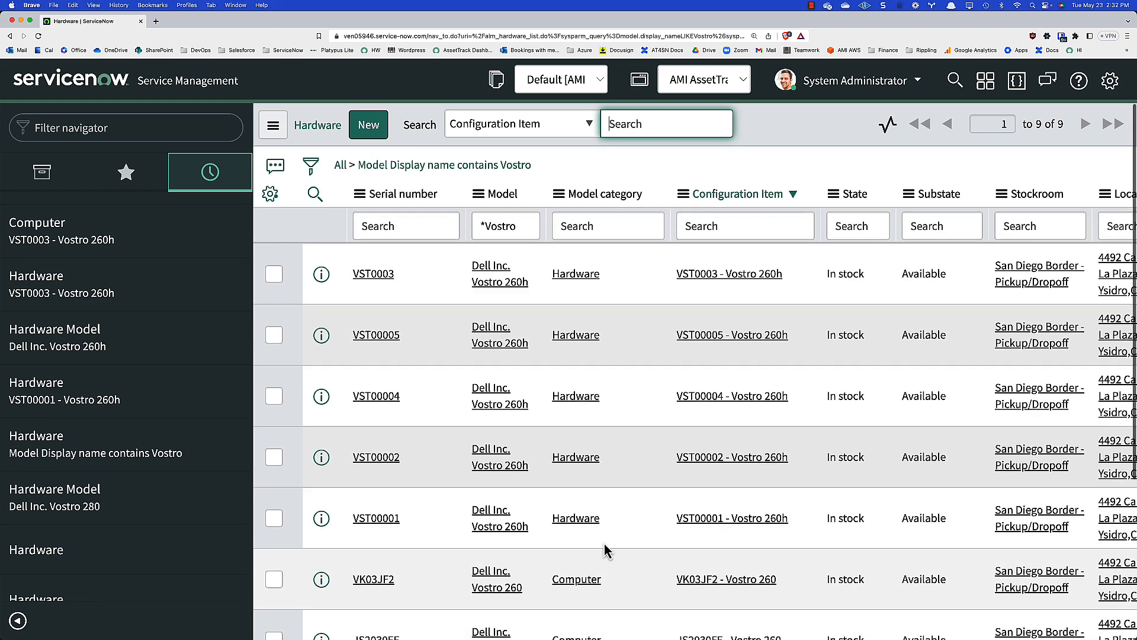